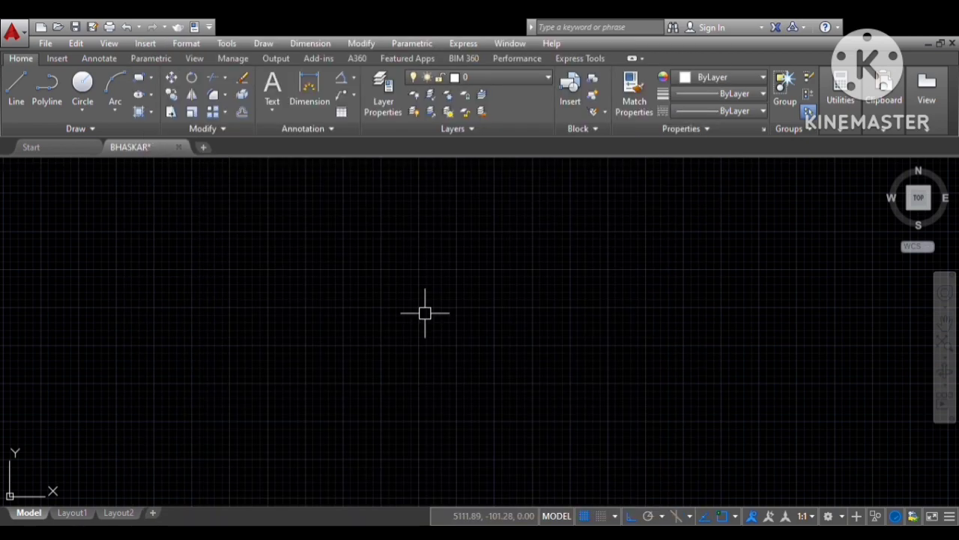
- Draw a horizontal line across the drawing area with the Line command (L)
text(l)
key(Return)
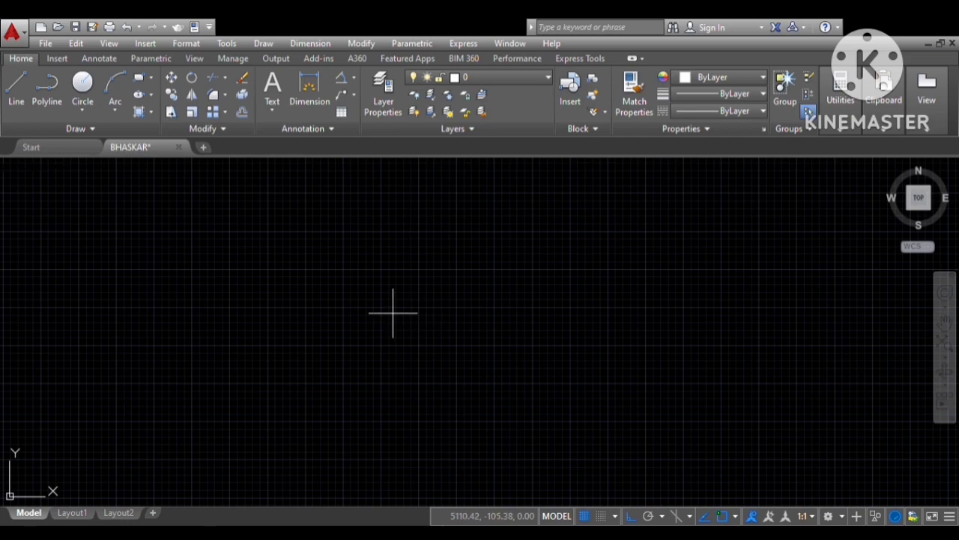
click(350, 308)
click(744, 308)
key(Return)
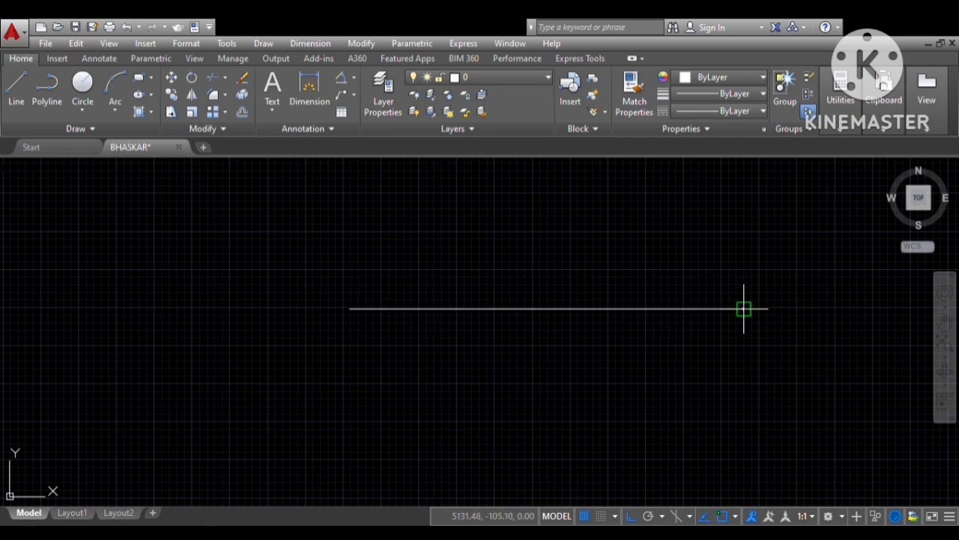
- Draw a vertical line rising straight up from the horizontal line's midpoint
click(546, 308)
click(546, 171)
key(Return)
click(545, 235)
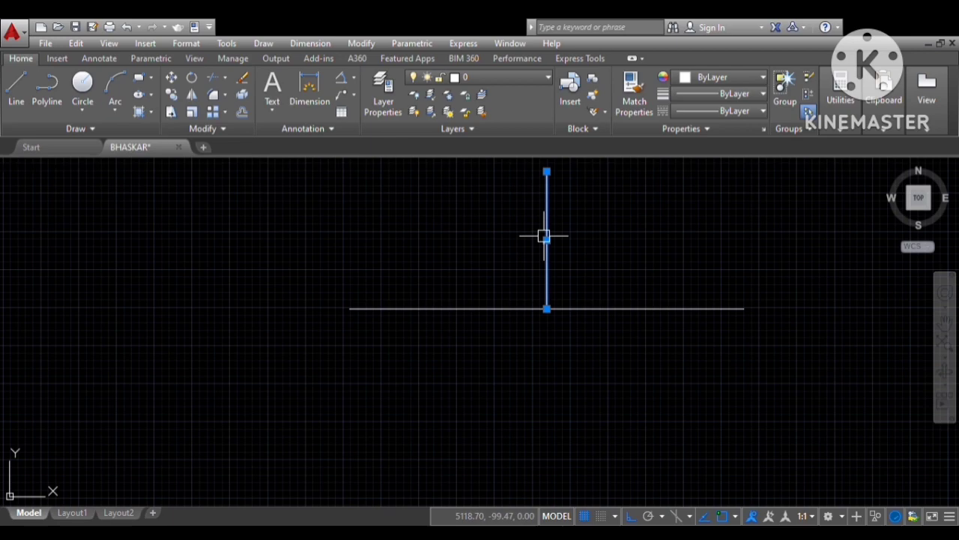
- Extend the vertical line's bottom end far below the horizontal line
click(546, 308)
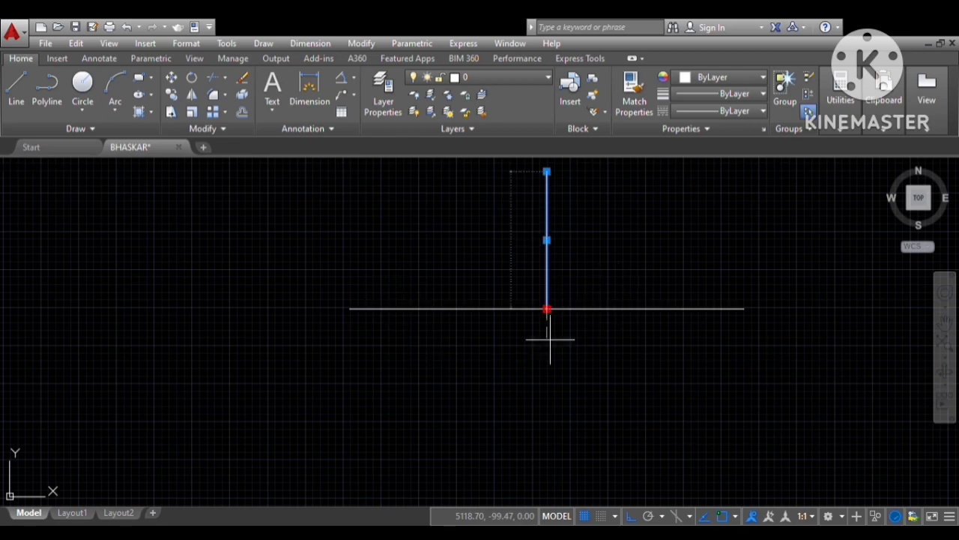
scroll(548, 428, down, 3)
scroll(552, 391, up, 3)
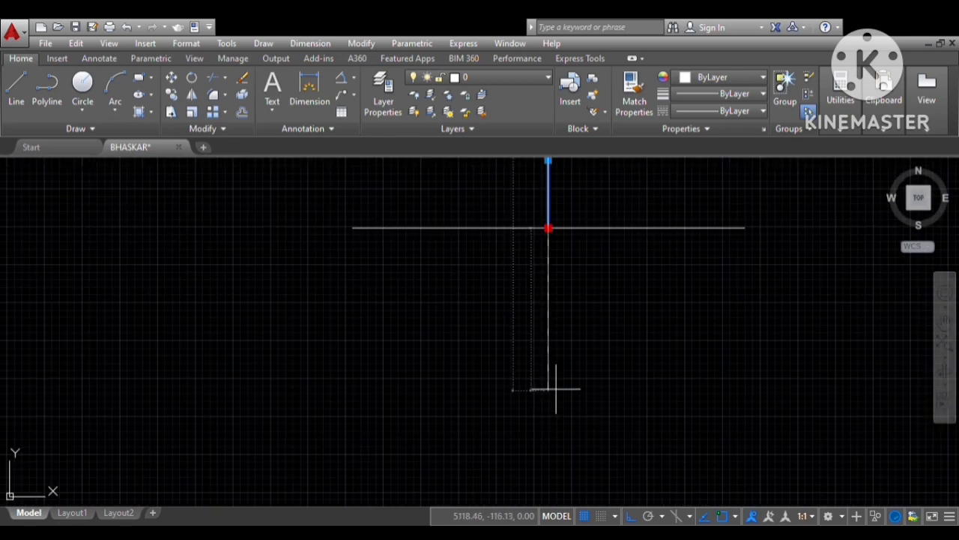
click(555, 381)
scroll(535, 177, up, 2)
scroll(549, 242, up, 3)
scroll(551, 238, down, 1)
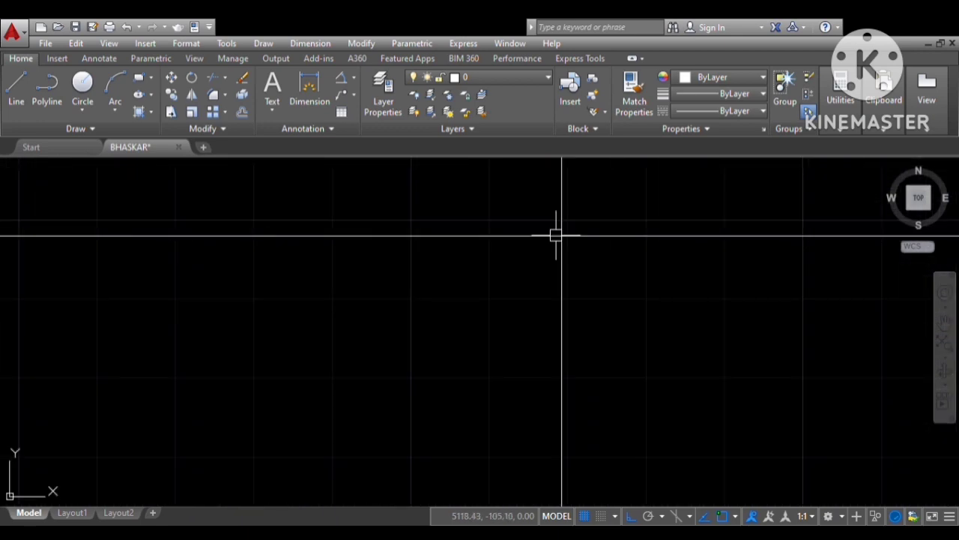
- Stretch the horizontal line's end further outward so the axes cross fully
click(583, 234)
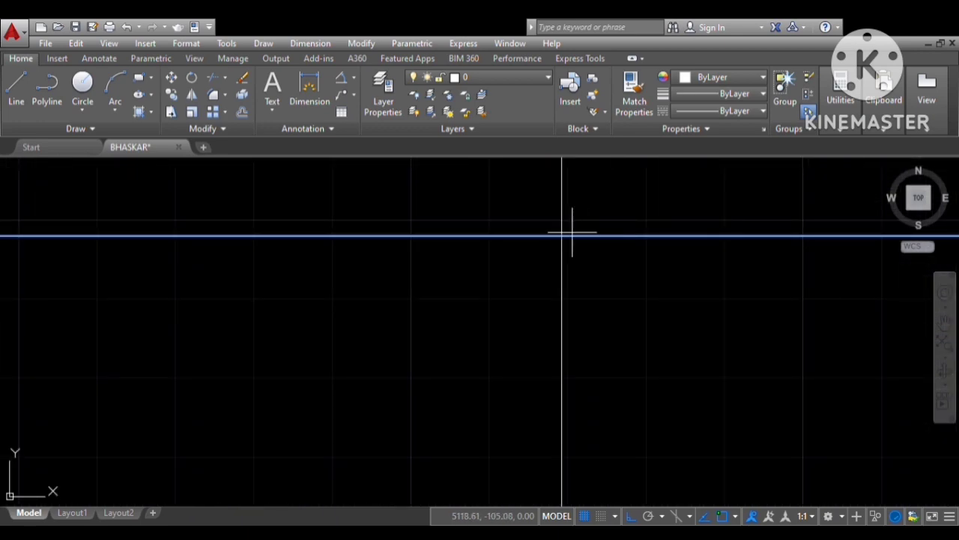
click(561, 237)
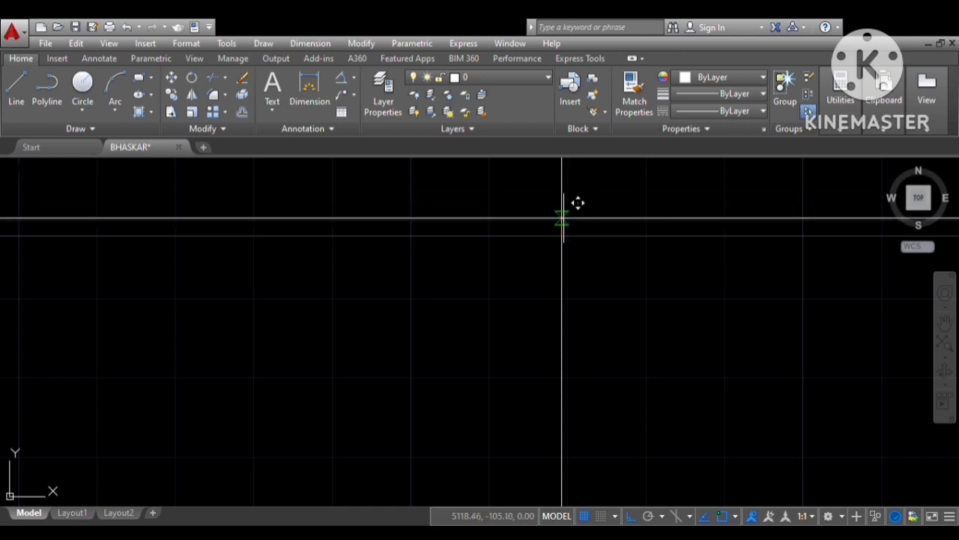
click(567, 219)
scroll(567, 221, up, 1)
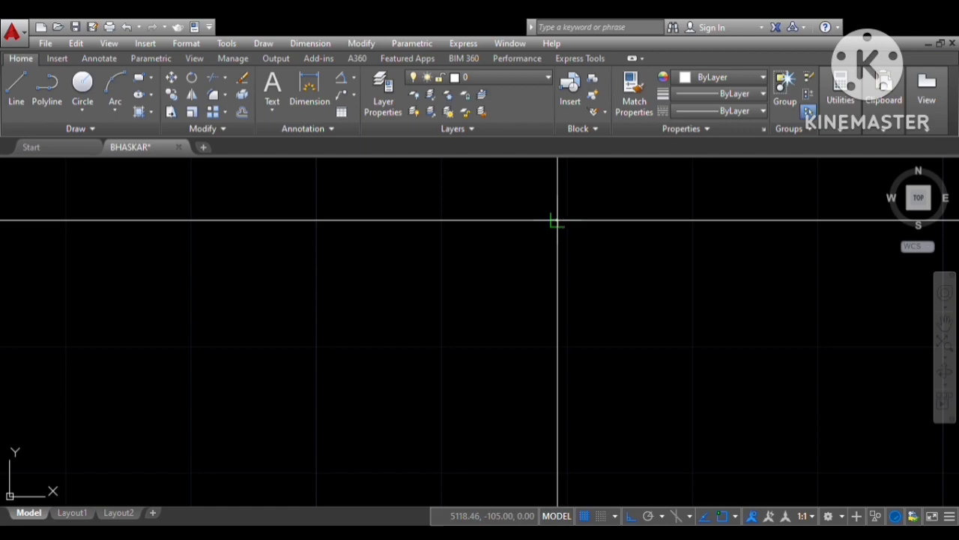
scroll(557, 221, down, 2)
- Draw an inner circle and a larger outer circle, both centred on the axis intersection
scroll(558, 217, down, 3)
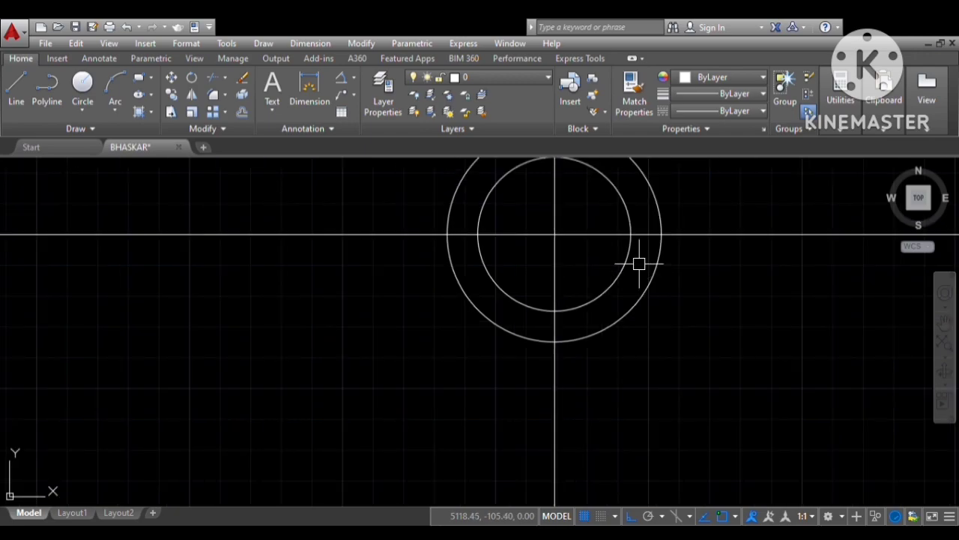
scroll(611, 269, down, 2)
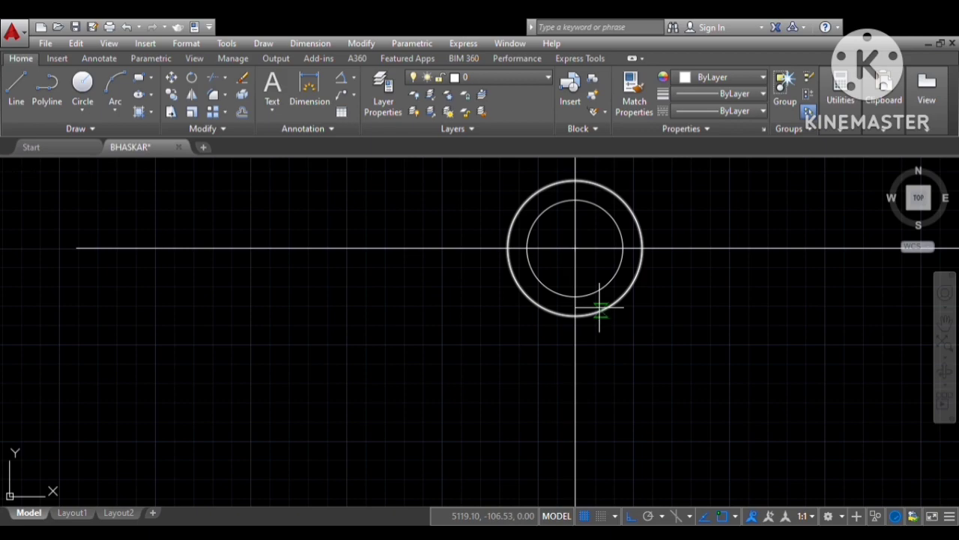
click(600, 308)
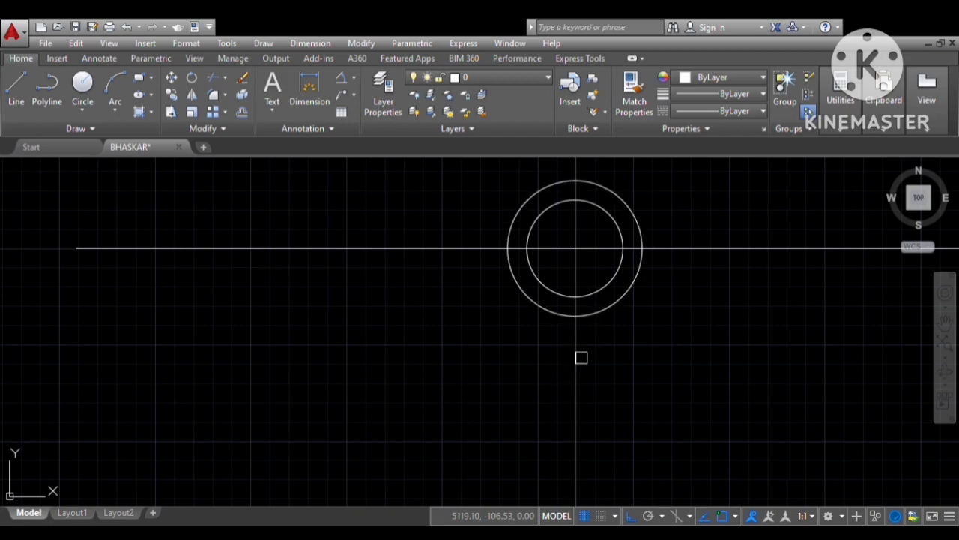
- Offset the vertical axis to the left and the horizontal axis downward
click(576, 354)
click(457, 368)
scroll(464, 296, down, 2)
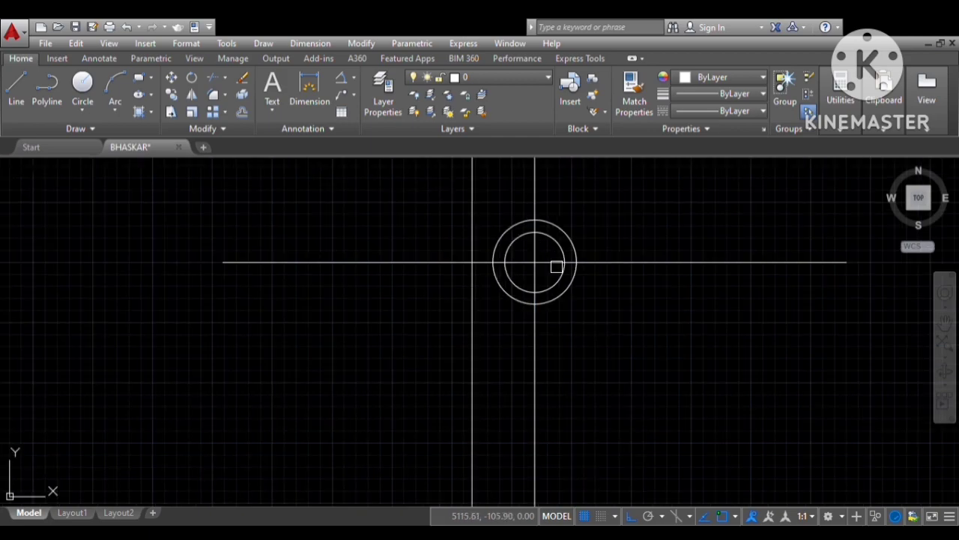
scroll(529, 260, up, 2)
scroll(523, 282, up, 1)
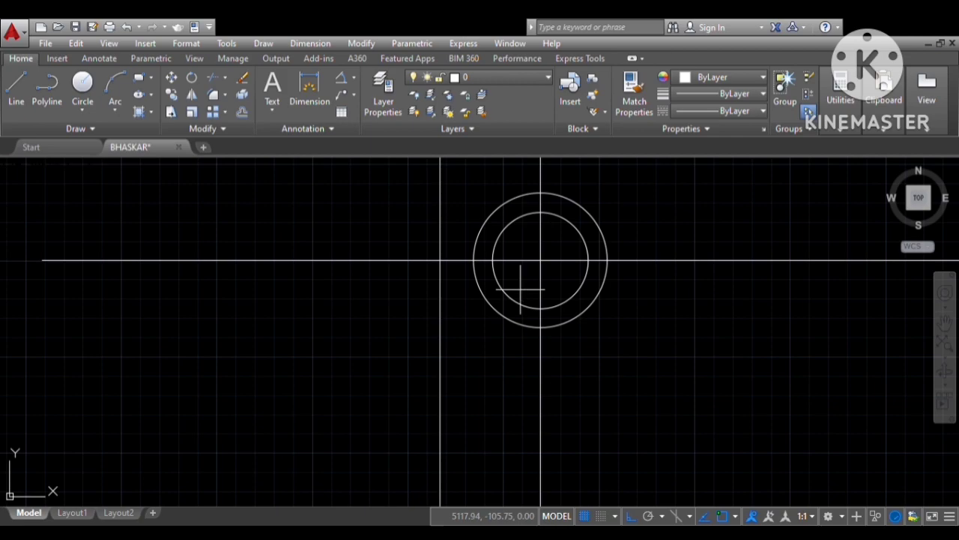
key(Return)
click(454, 261)
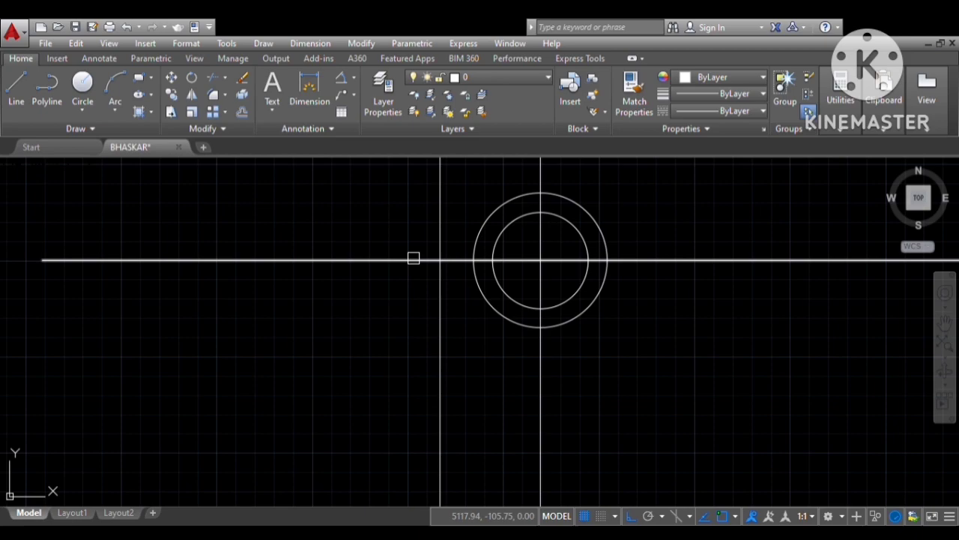
click(429, 337)
scroll(467, 351, up, 2)
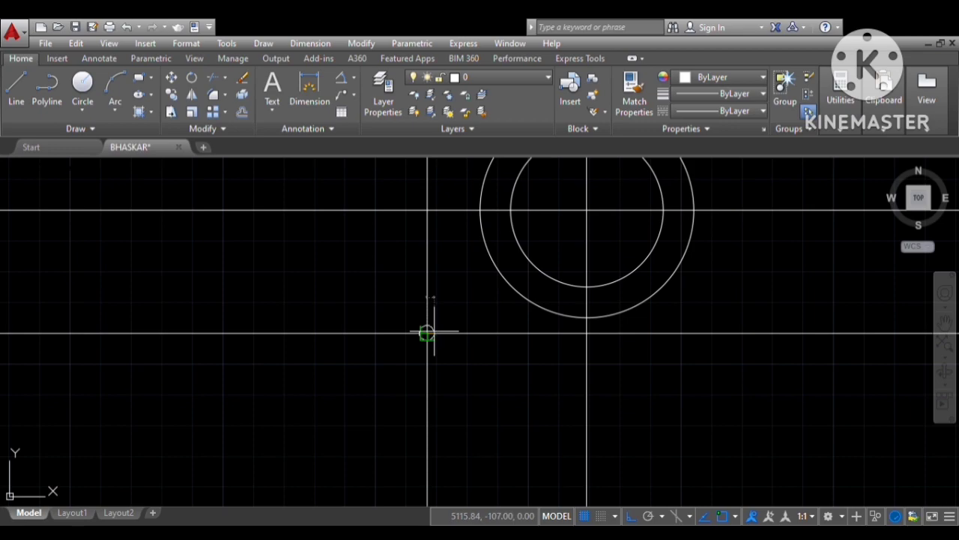
- Draw a small circle and a larger concentric circle at the new lower-left intersection
click(426, 333)
key(Return)
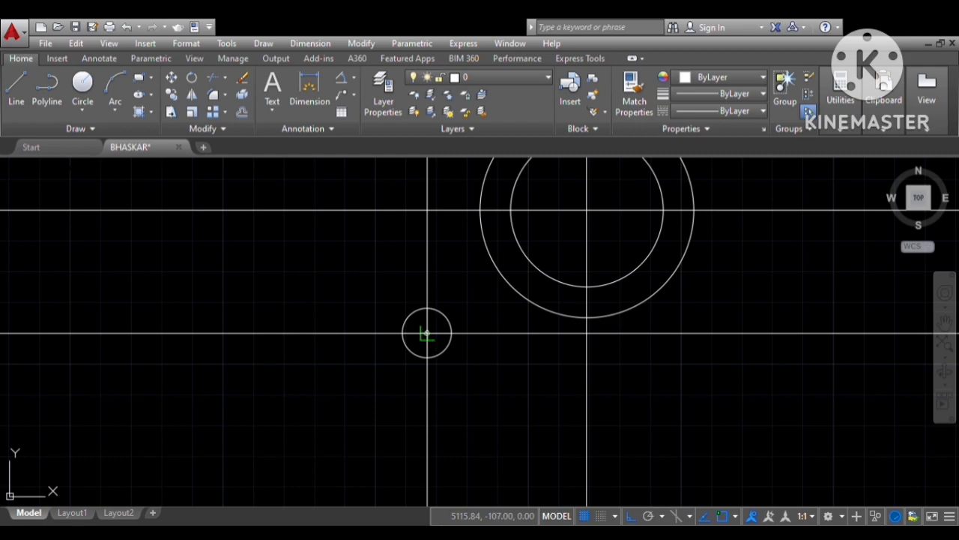
click(473, 333)
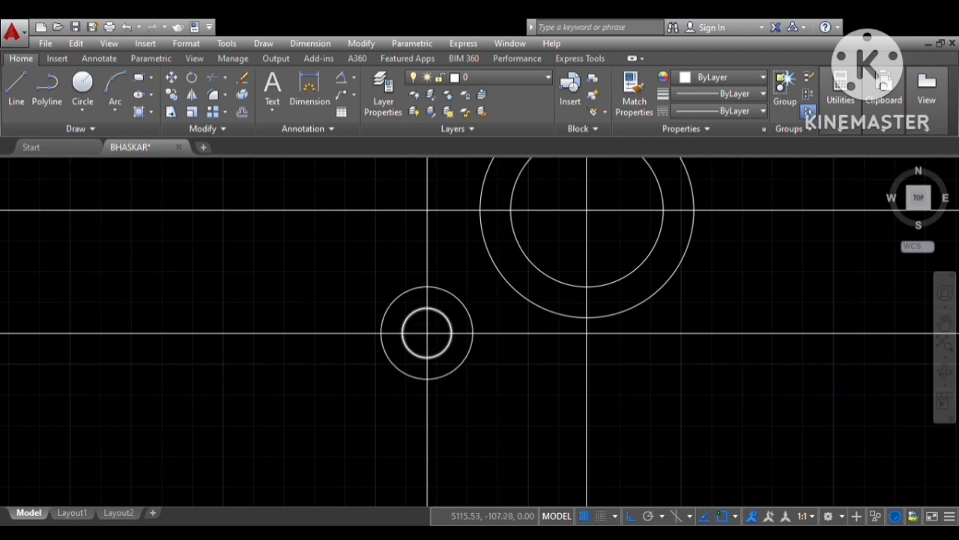
scroll(407, 351, down, 2)
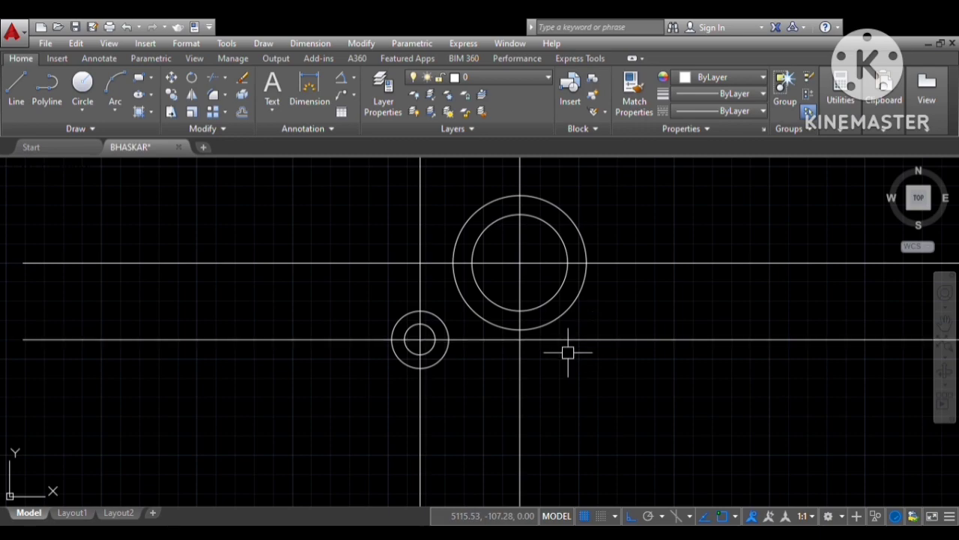
- Offset the centre vertical line to the right to create a new axis
key(Return)
click(519, 364)
click(697, 371)
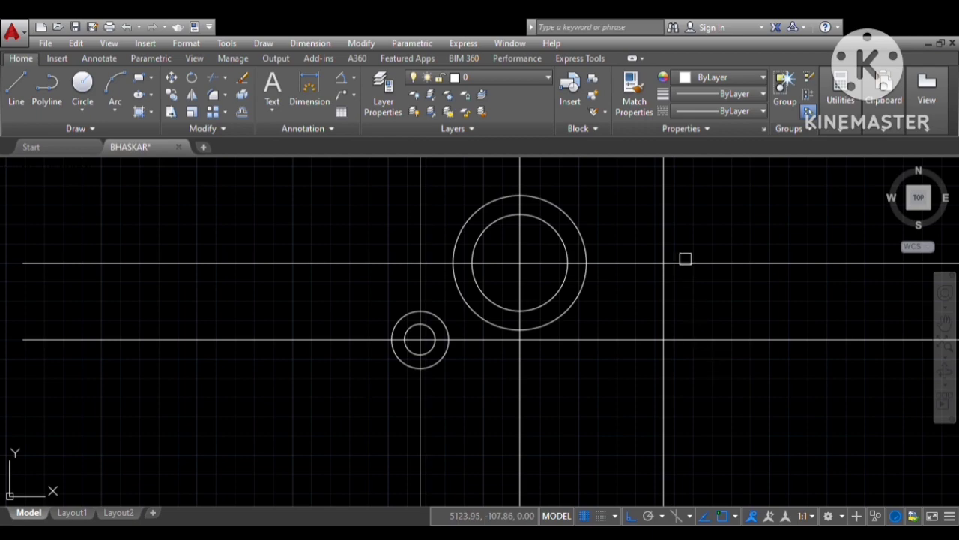
scroll(670, 263, up, 4)
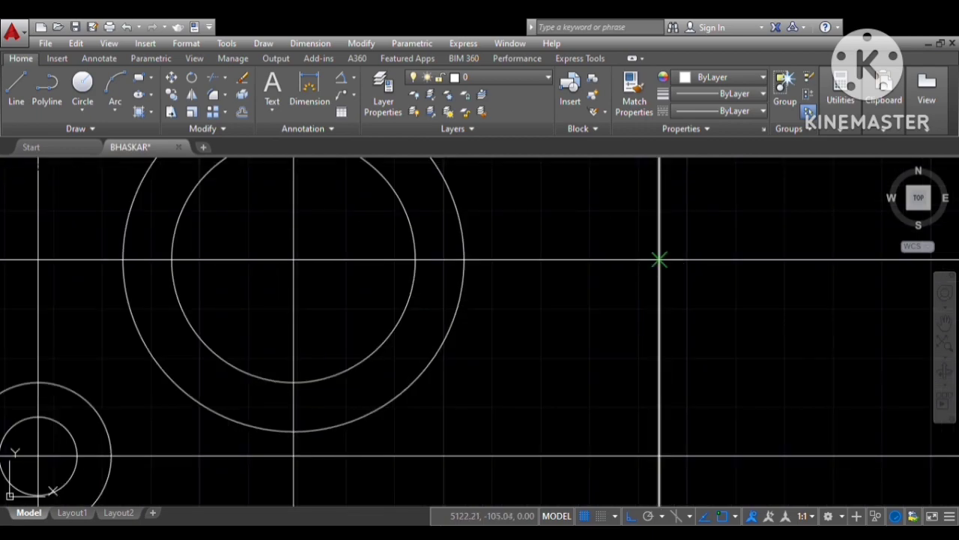
- Draw a circle centred on the new right-hand axis intersection
key(c)
key(Return)
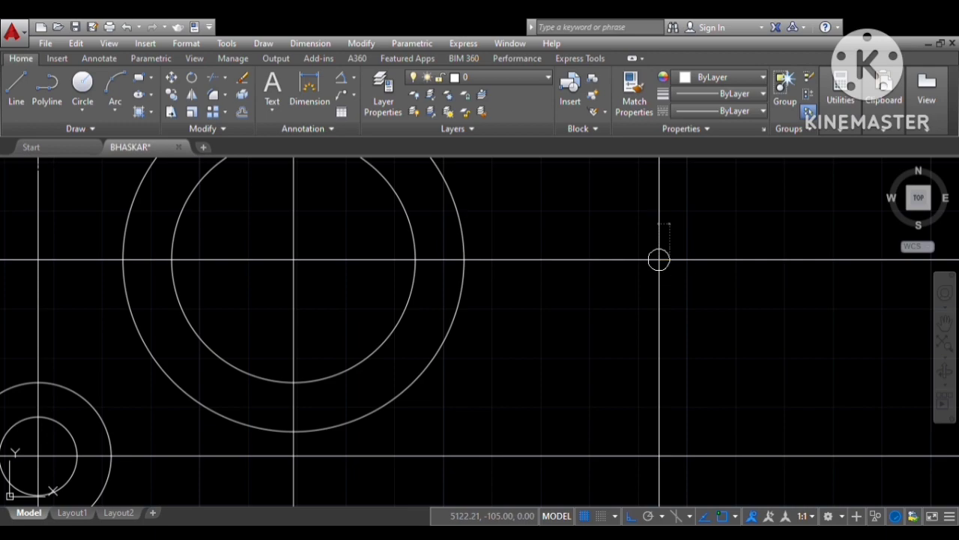
click(659, 260)
key(Return)
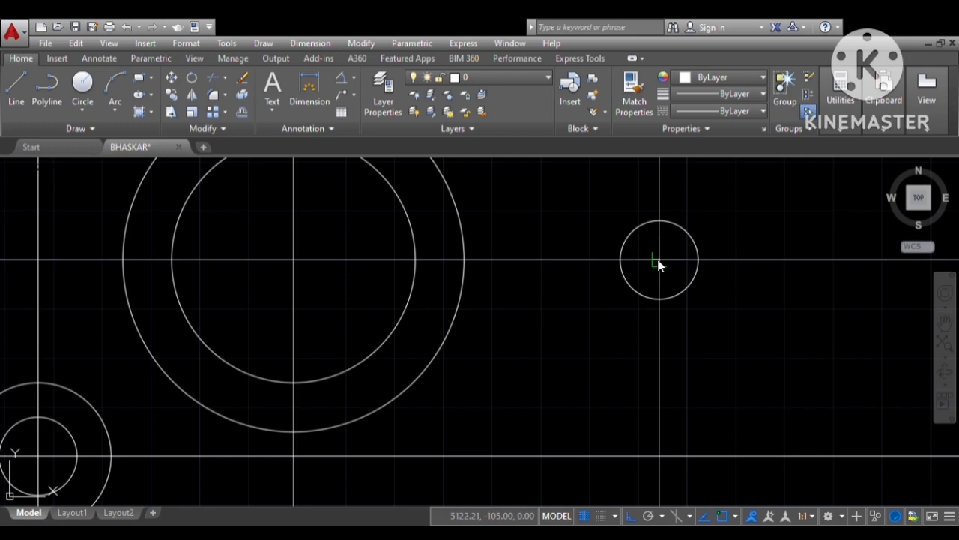
scroll(647, 288, down, 2)
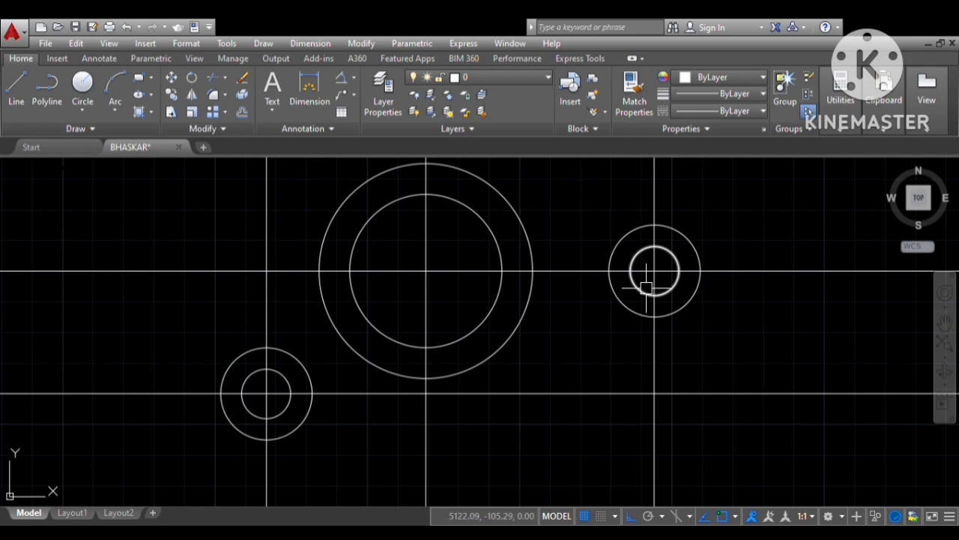
- Offset the horizontal centre line upward above the large boss
scroll(415, 314, down, 2)
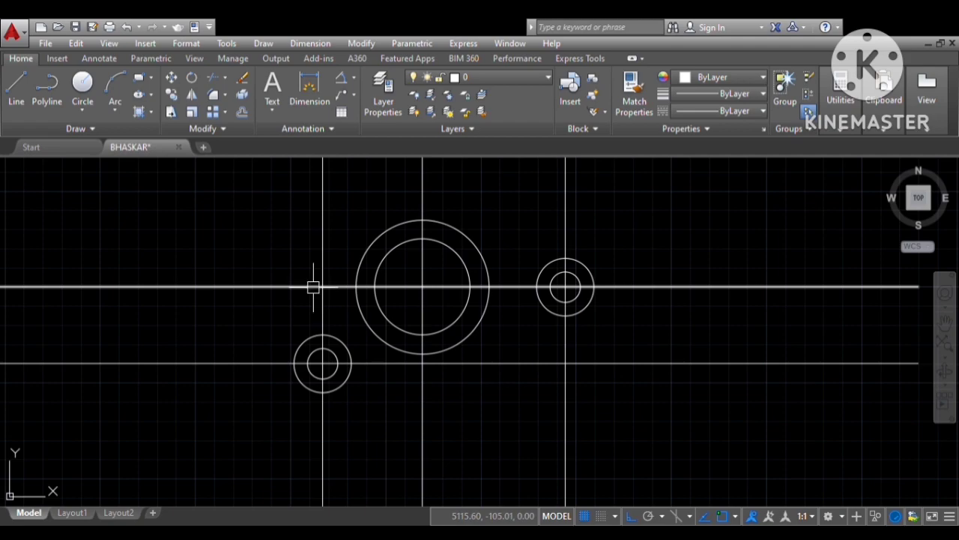
key(space)
click(313, 284)
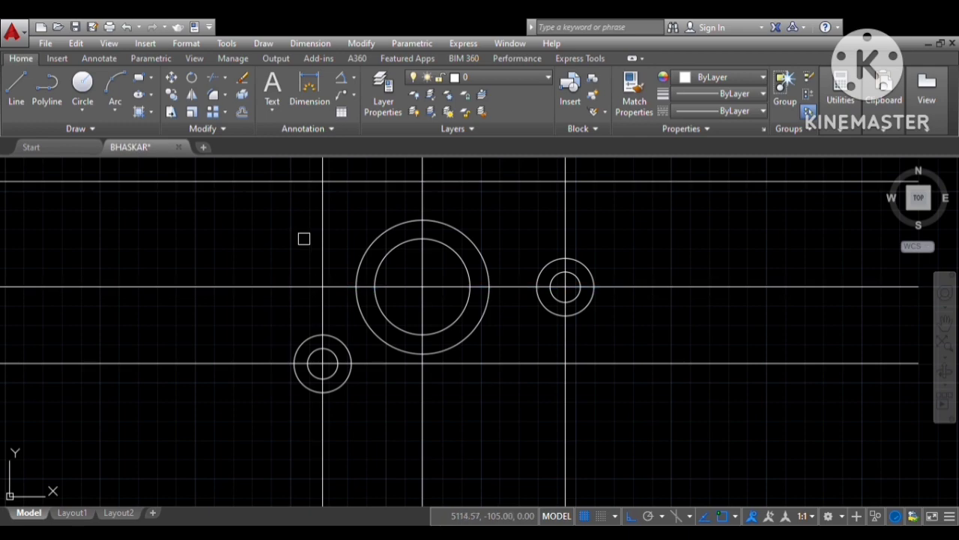
- Draw concentric circles at the top centre-line crossing
key(Return)
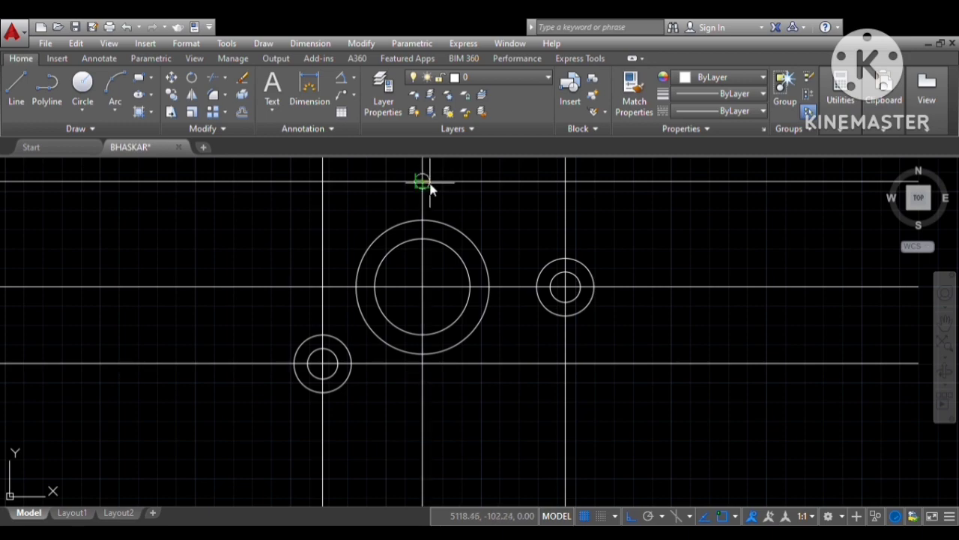
click(422, 182)
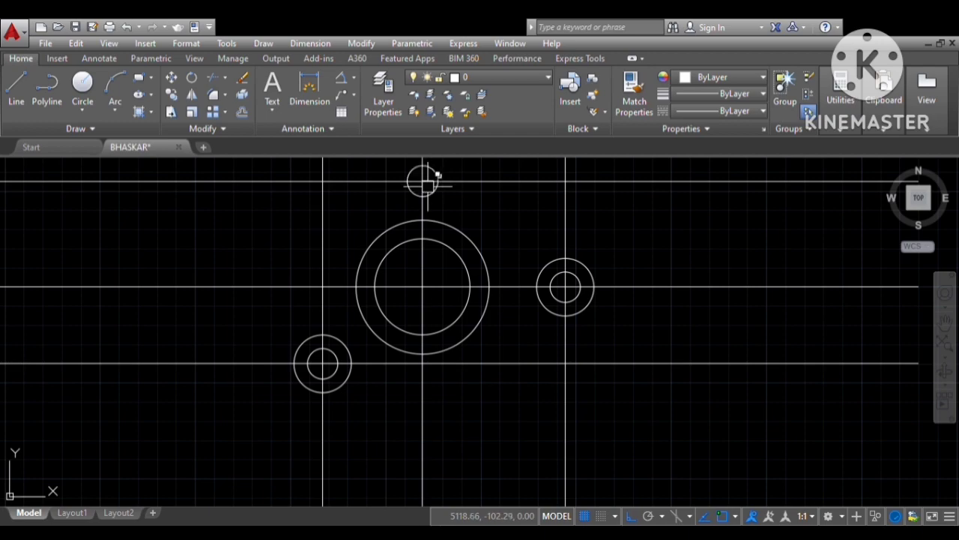
scroll(422, 182, up, 2)
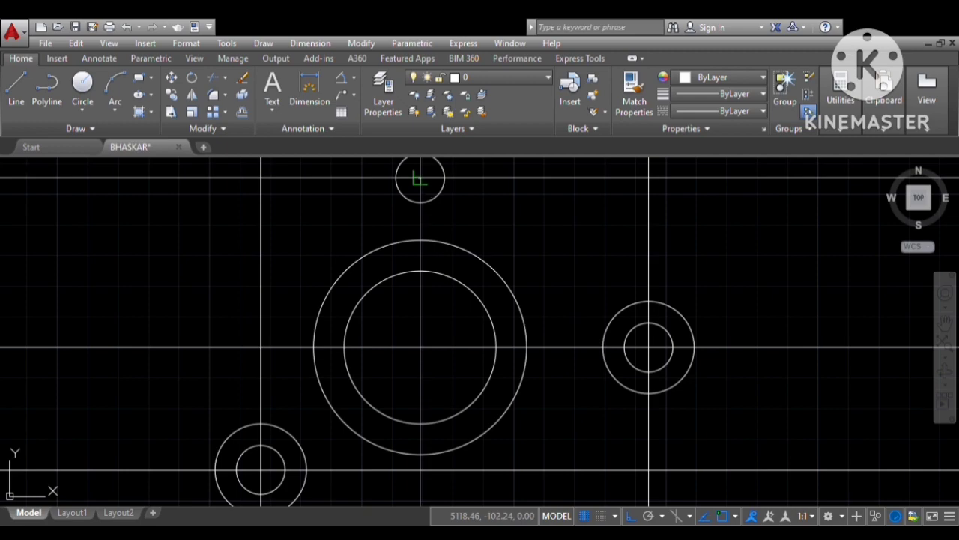
scroll(428, 203, down, 4)
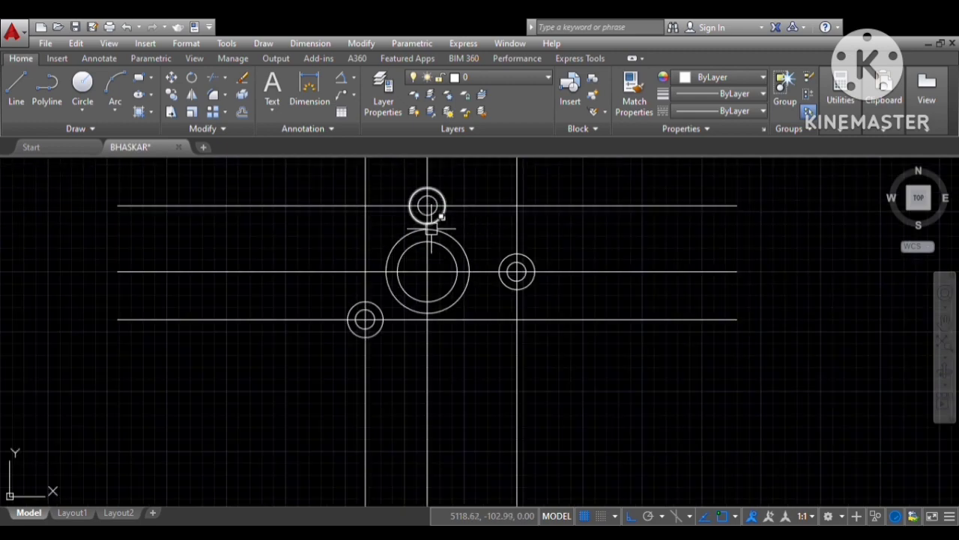
scroll(428, 217, up, 2)
scroll(425, 229, up, 2)
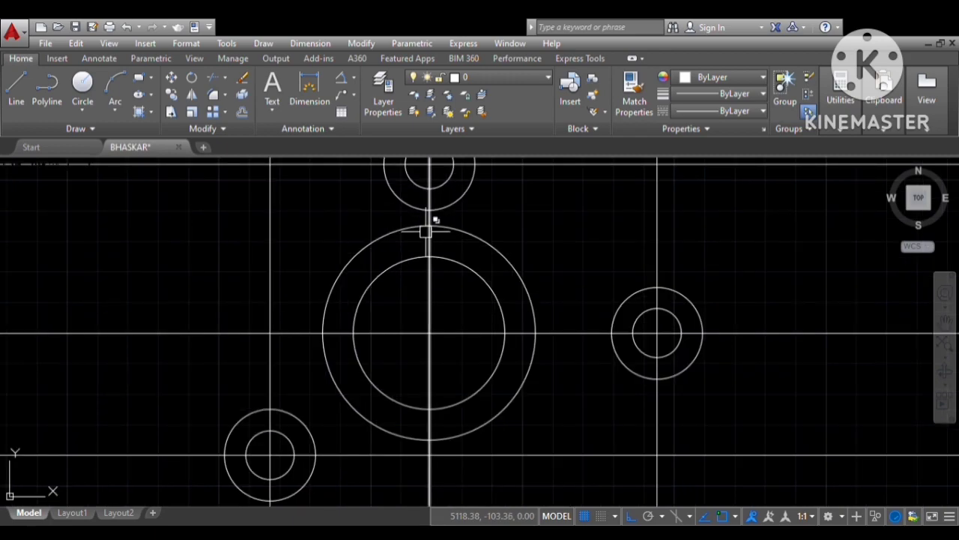
click(429, 225)
- Draw a trial line from the large boss top to the right boss, then delete it
key(Escape)
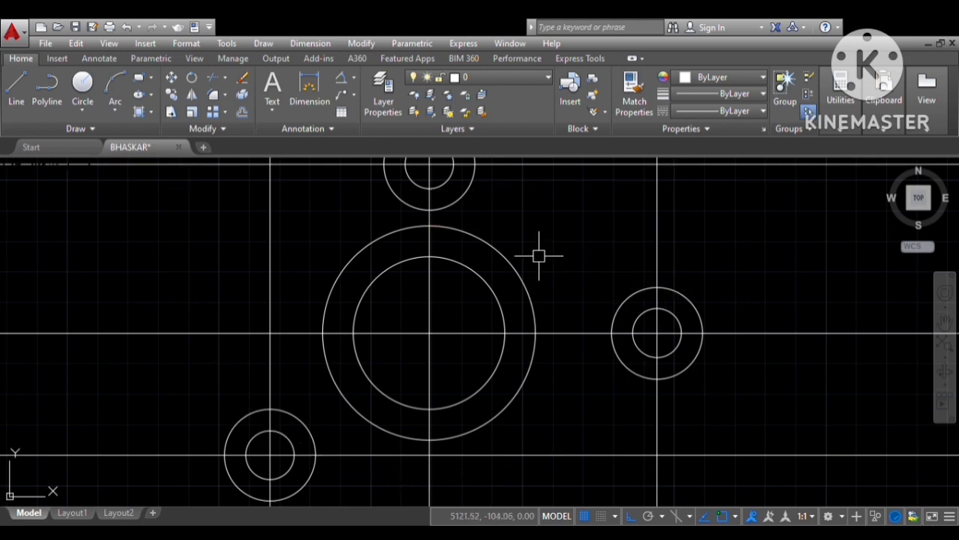
click(429, 225)
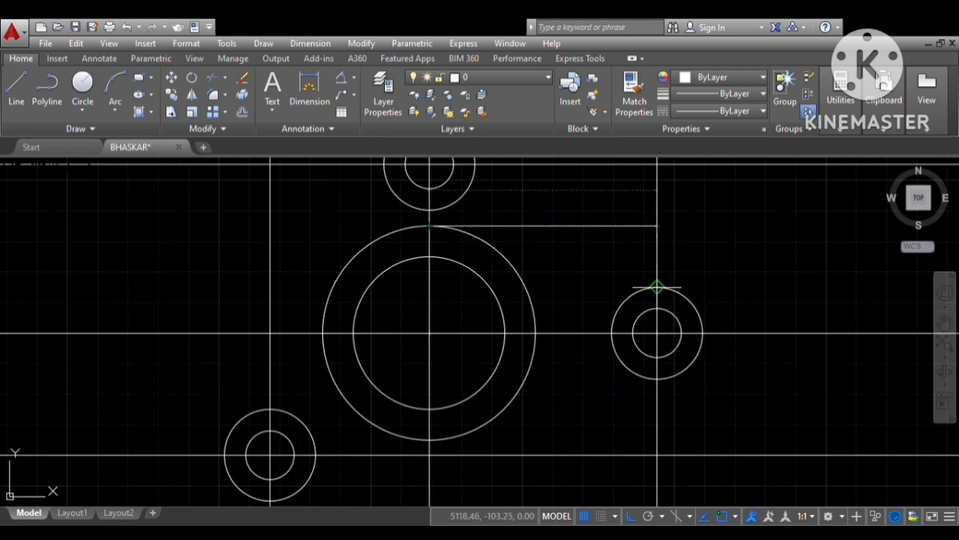
click(656, 286)
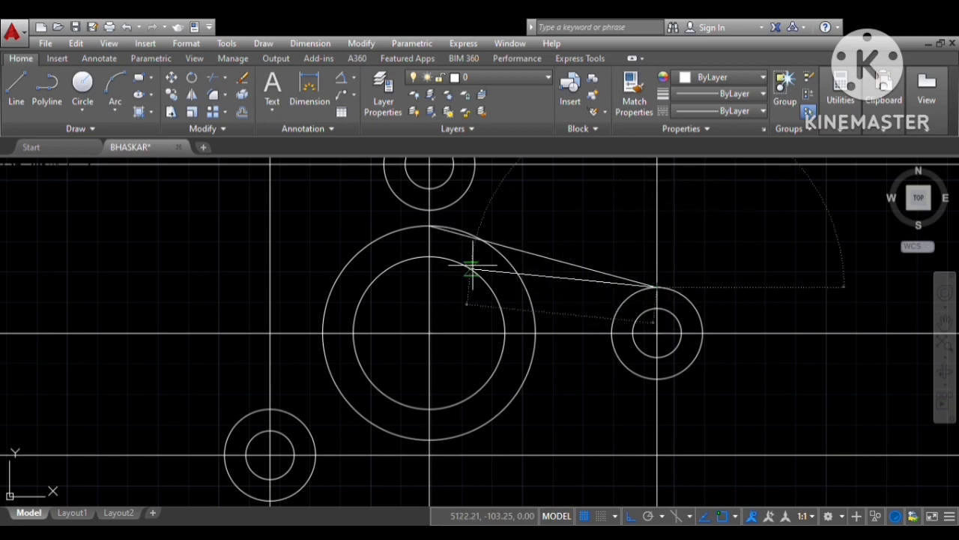
key(Escape)
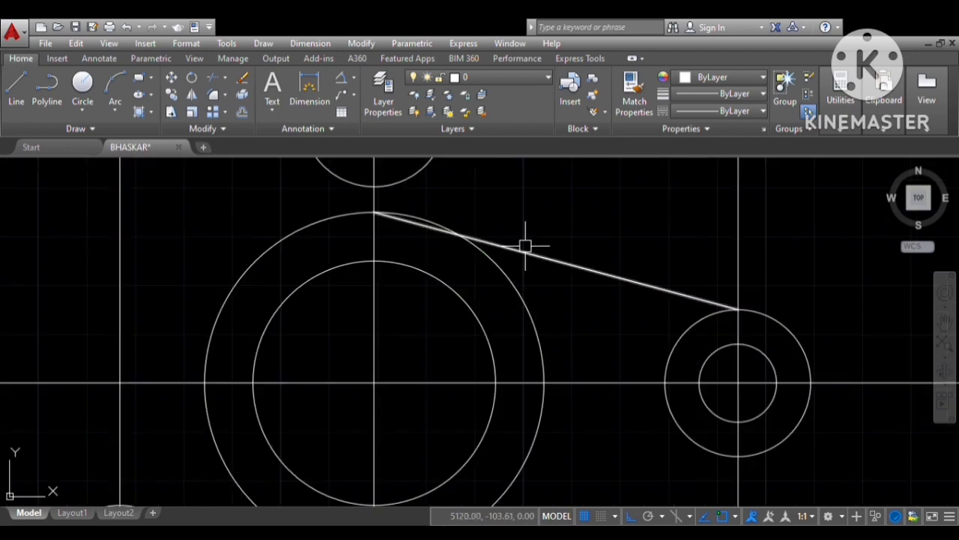
scroll(522, 245, up, 2)
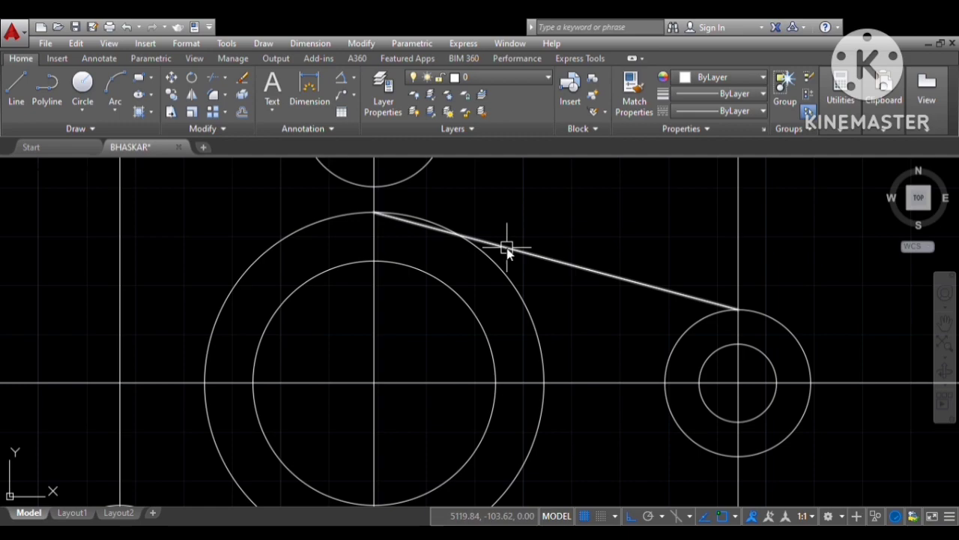
click(507, 248)
key(Delete)
- Redraw the upper connecting line and snap its left end tangent to the large outer circle
key(l)
key(Return)
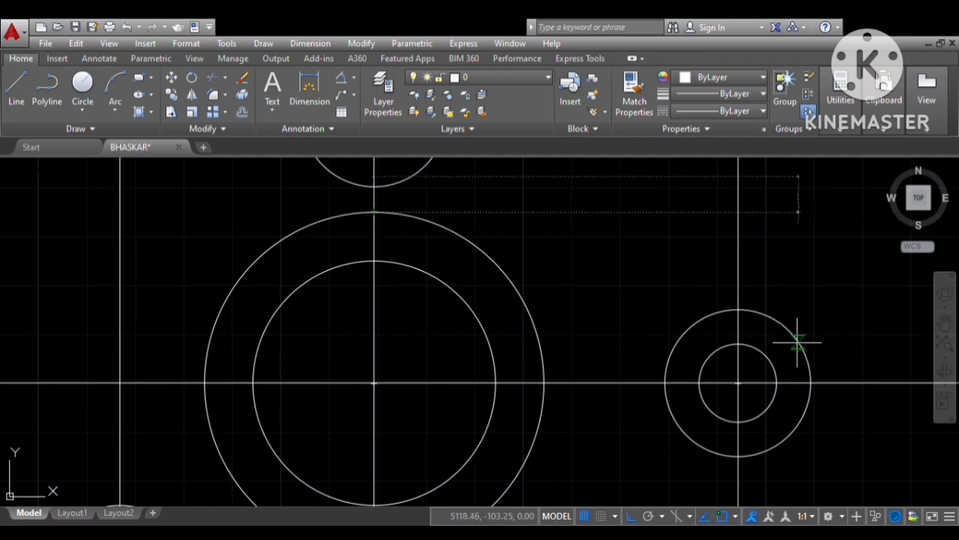
click(738, 309)
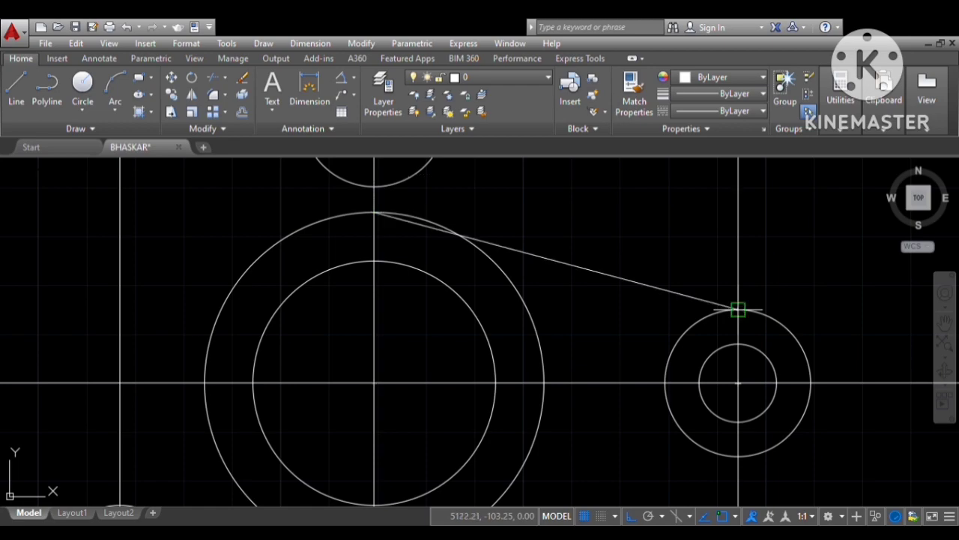
scroll(408, 226, up, 4)
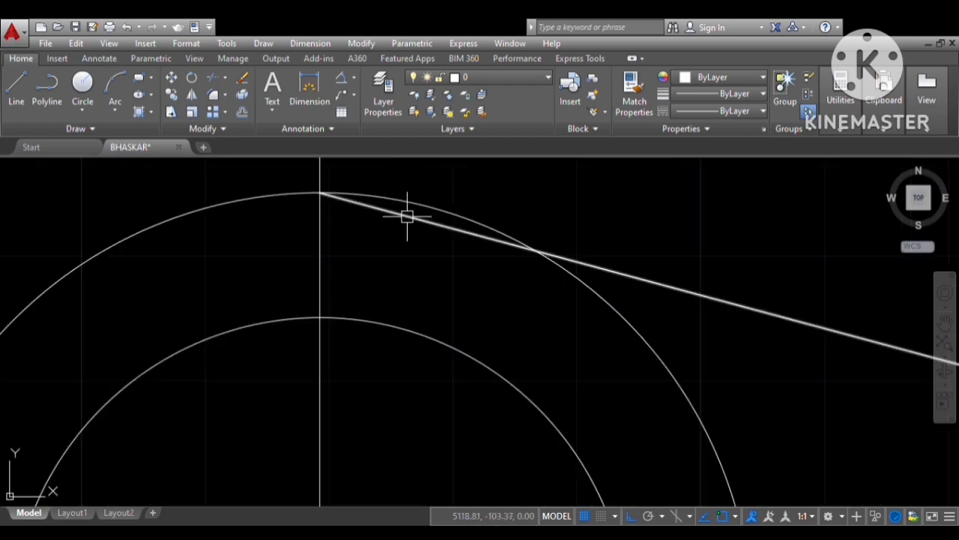
click(400, 215)
click(320, 193)
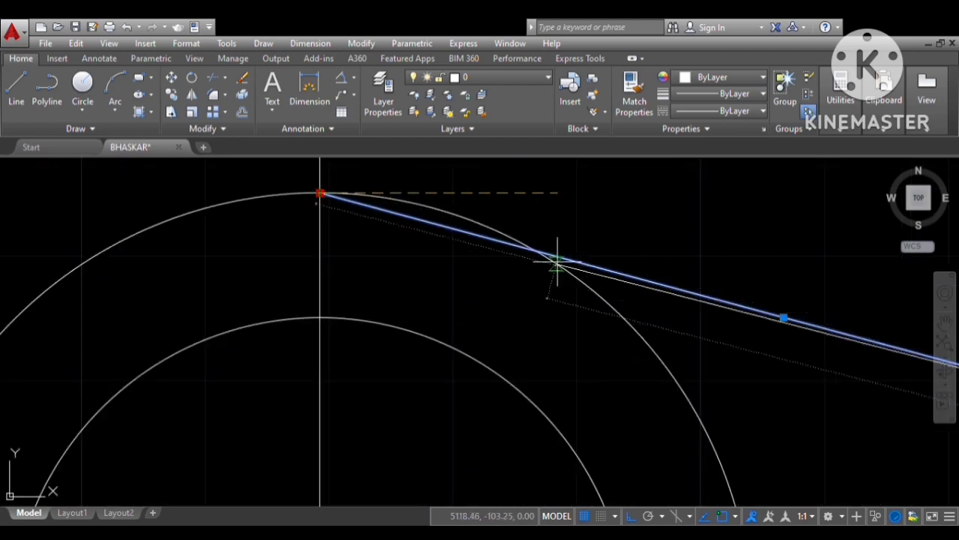
click(536, 257)
scroll(572, 292, down, 3)
scroll(661, 329, down, 2)
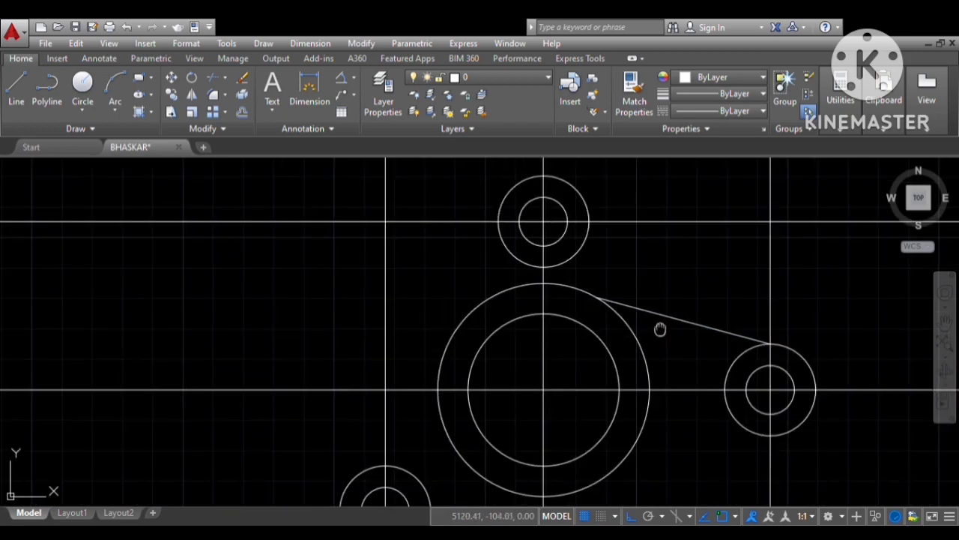
middle_drag(659, 328, 592, 268)
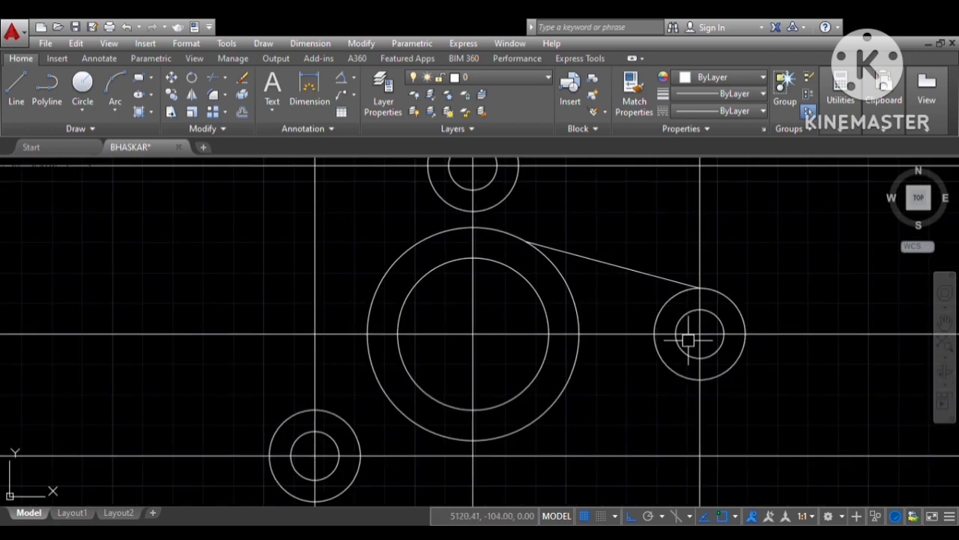
middle_drag(707, 353, 713, 297)
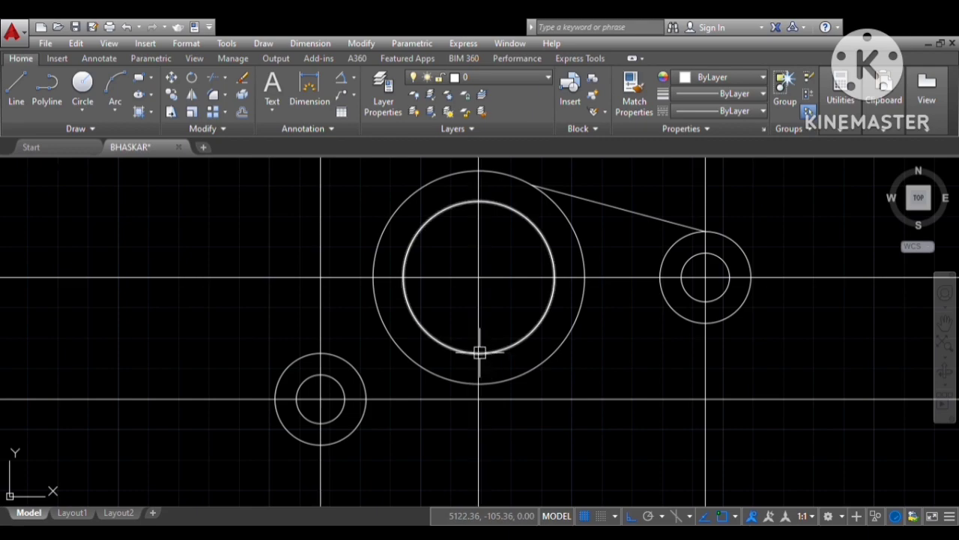
- Draw a line from the lower-left boss's bottom to tangent on the right boss
click(321, 445)
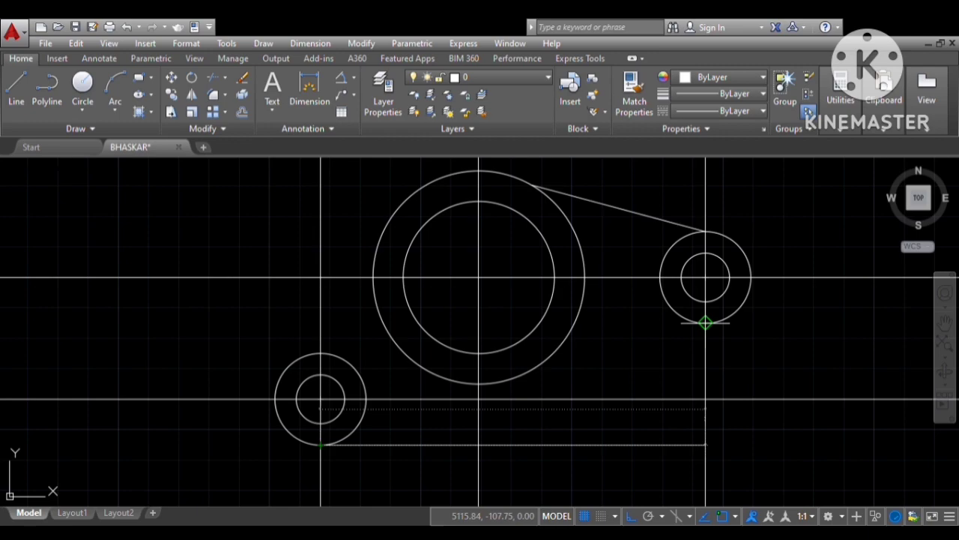
click(706, 323)
key(Return)
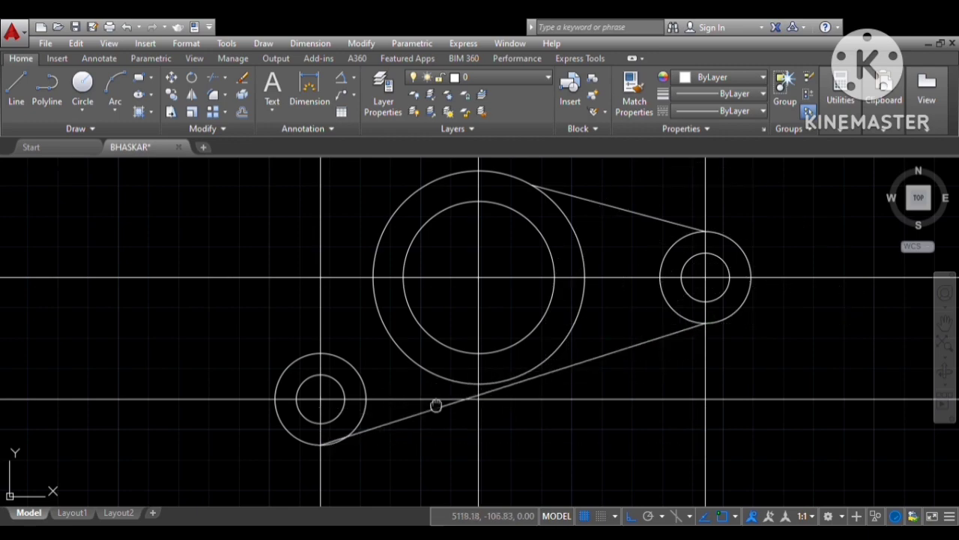
- Move the line's lower-left endpoint onto the lower-left boss's tangent point
middle_drag(436, 405, 555, 285)
scroll(446, 280, up, 4)
click(475, 304)
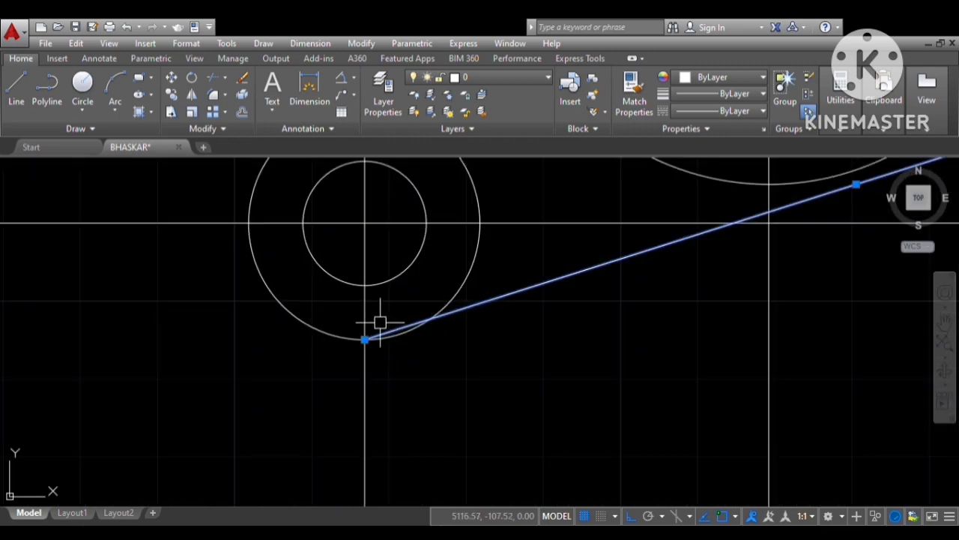
click(365, 340)
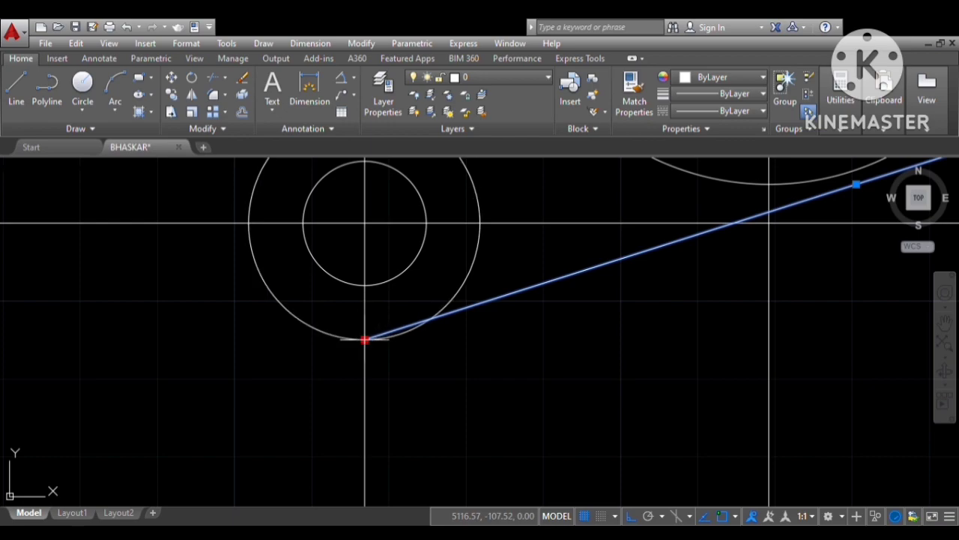
click(430, 318)
key(Escape)
scroll(435, 344, down, 4)
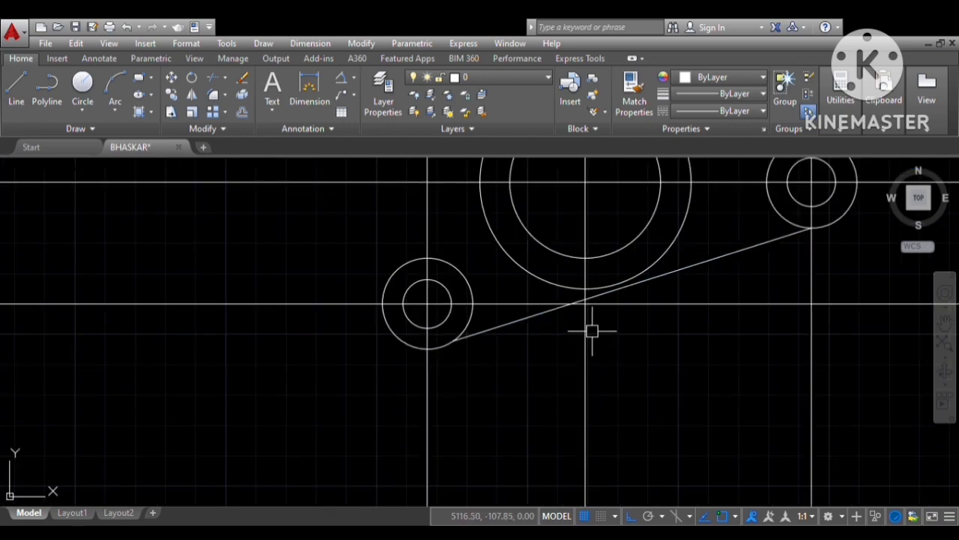
scroll(531, 351, down, 2)
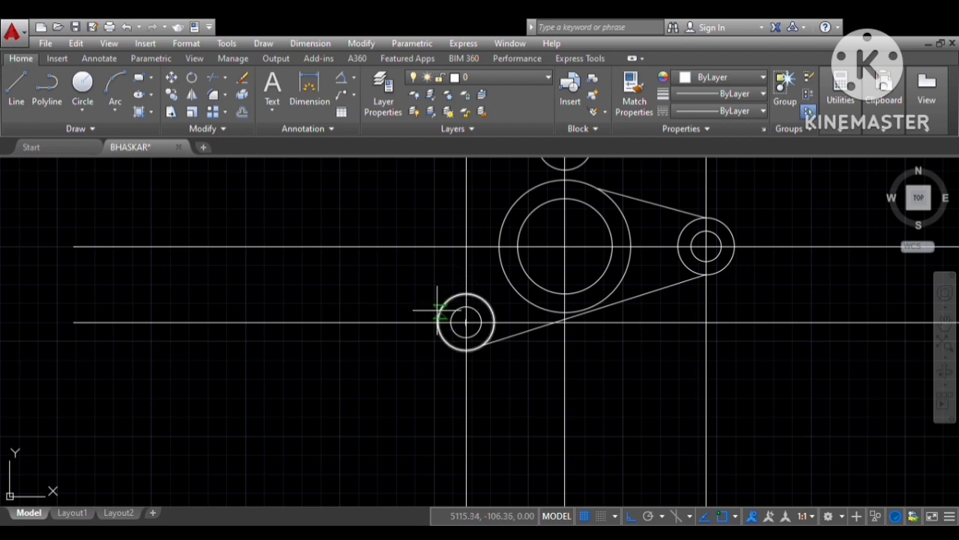
- Draw a tangent line from the lower-left boss to the large central boss
click(438, 322)
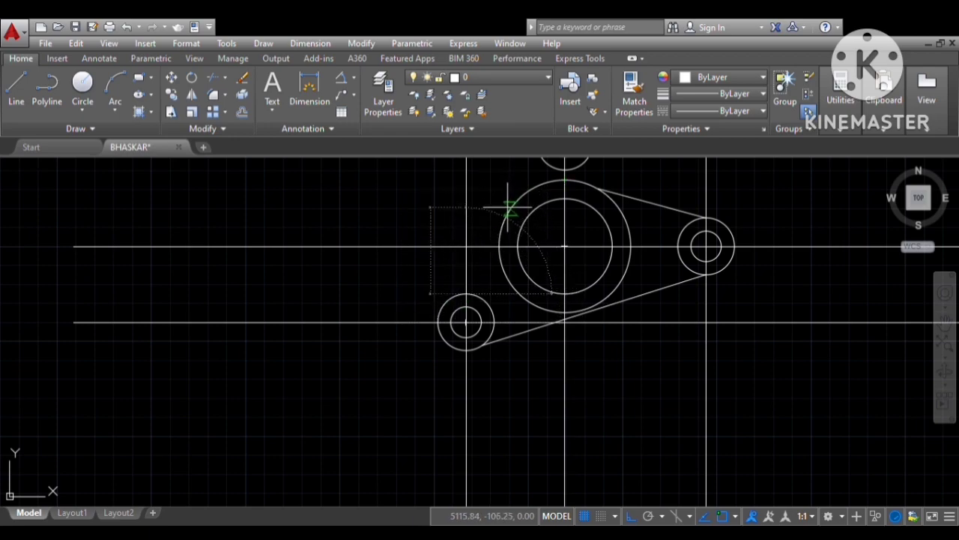
click(504, 208)
key(Return)
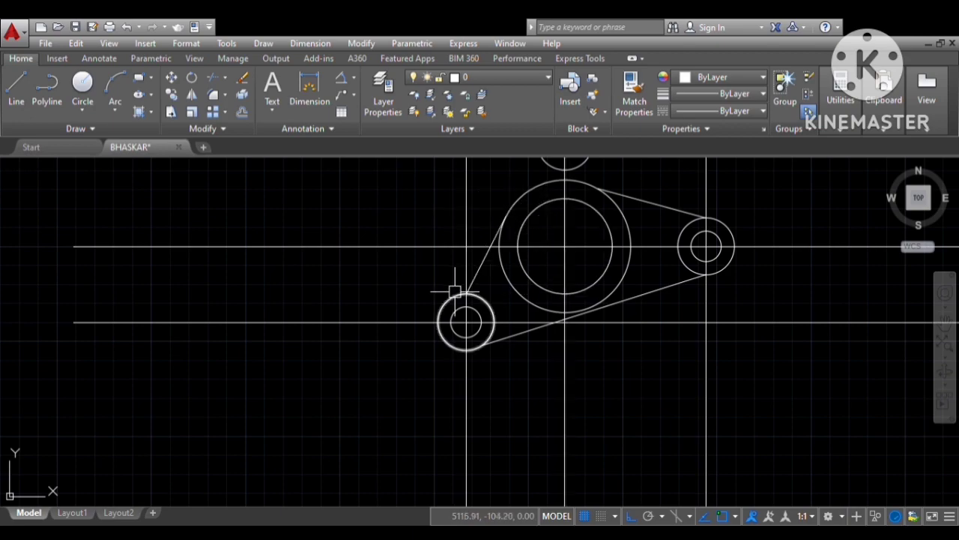
scroll(459, 288, up, 2)
- Reattach the line's lower endpoint tangent to the lower-left boss
click(477, 279)
click(470, 294)
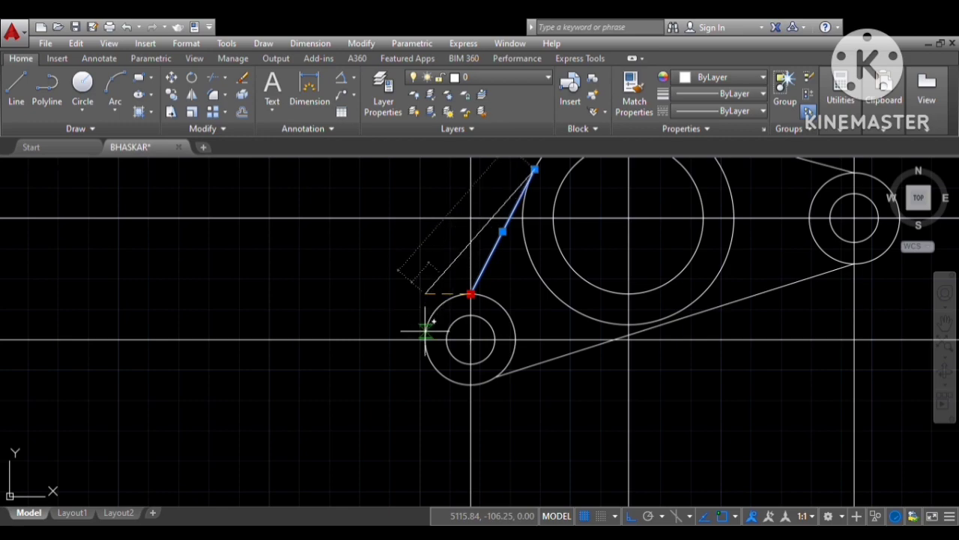
click(435, 309)
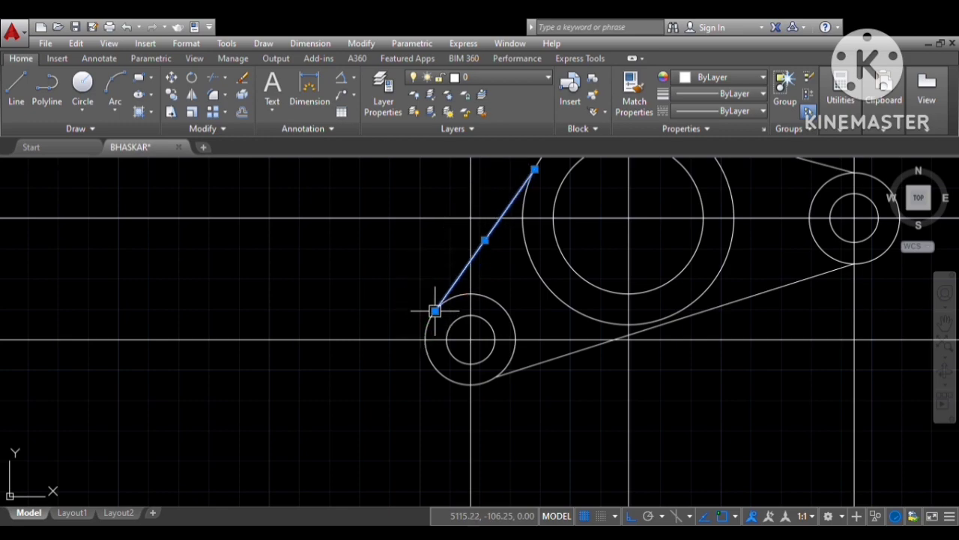
key(Escape)
scroll(485, 333, down, 2)
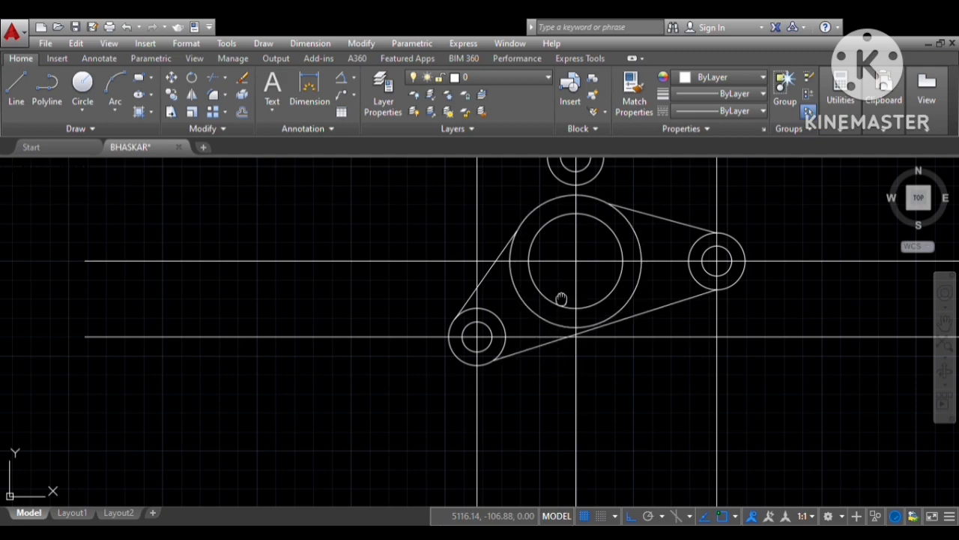
middle_drag(552, 298, 566, 364)
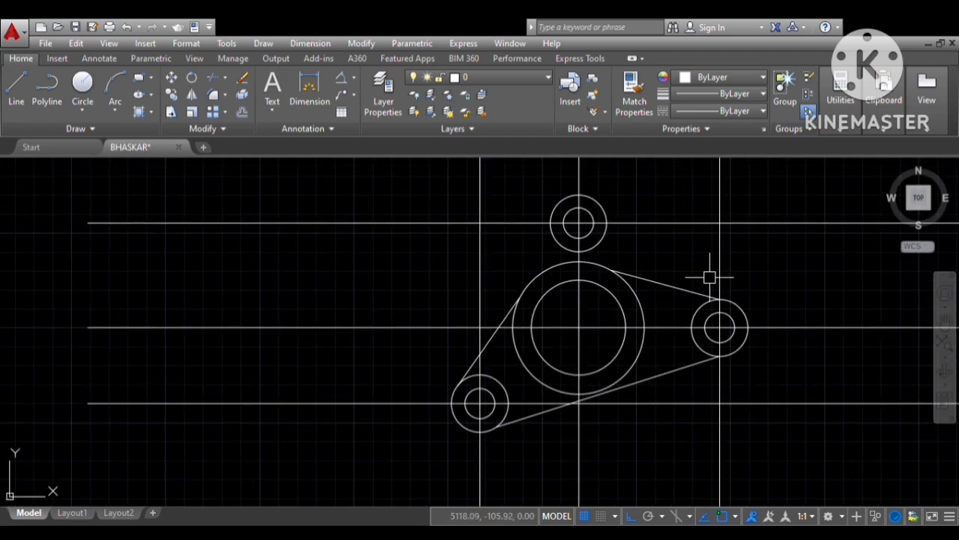
- Draw tangent lines from the top boss to the right tangent line and to the lower-left boss
drag(665, 284, 607, 223)
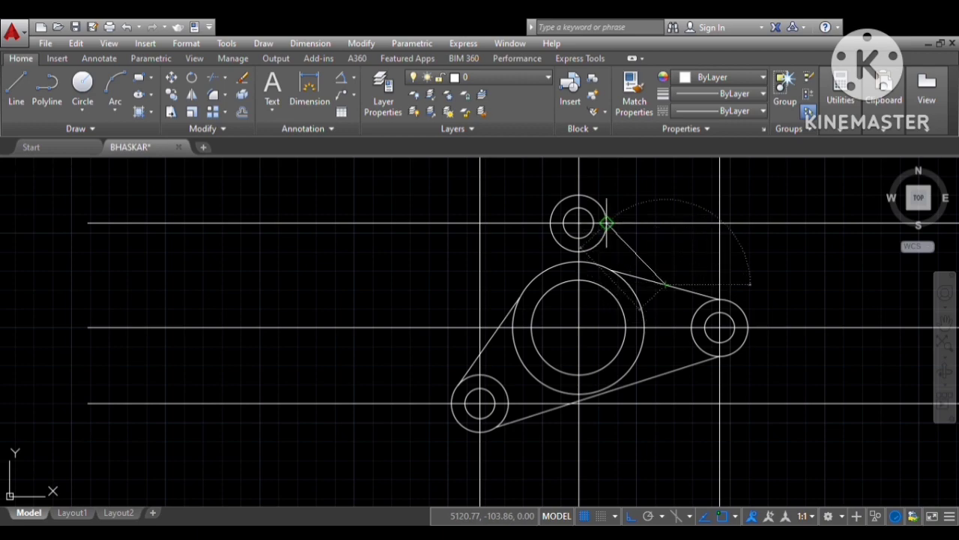
click(606, 222)
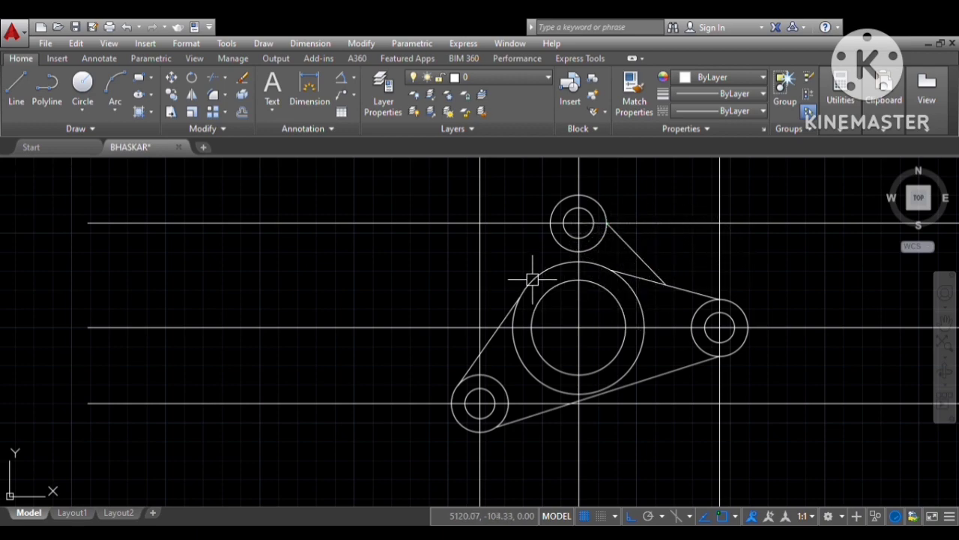
key(space)
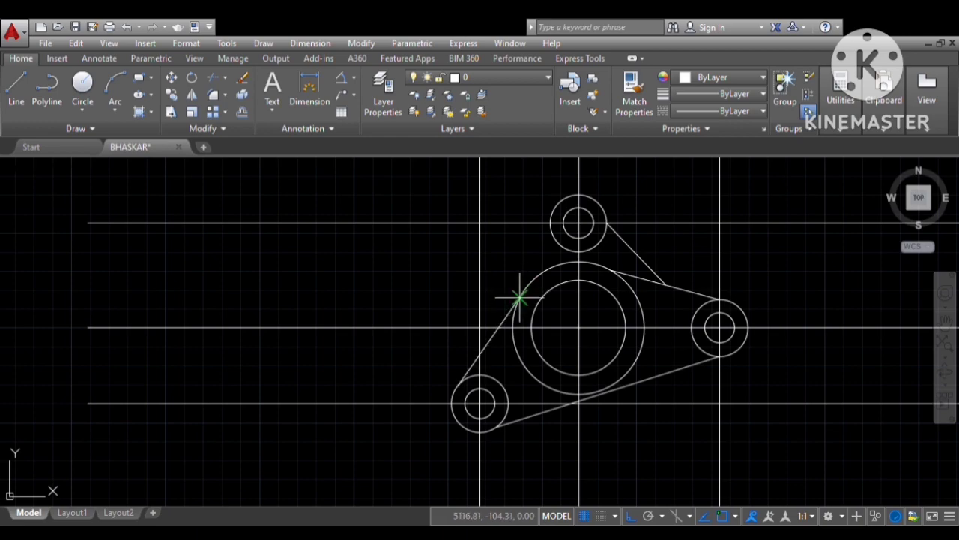
mouse_move(519, 296)
mouse_down()
mouse_move(530, 284)
mouse_move(518, 295)
mouse_up()
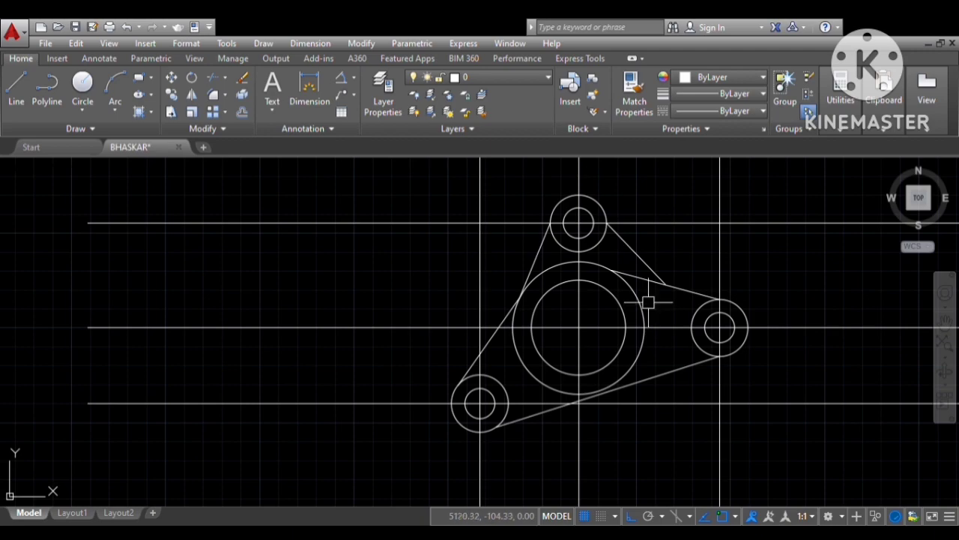
scroll(649, 272, down, 2)
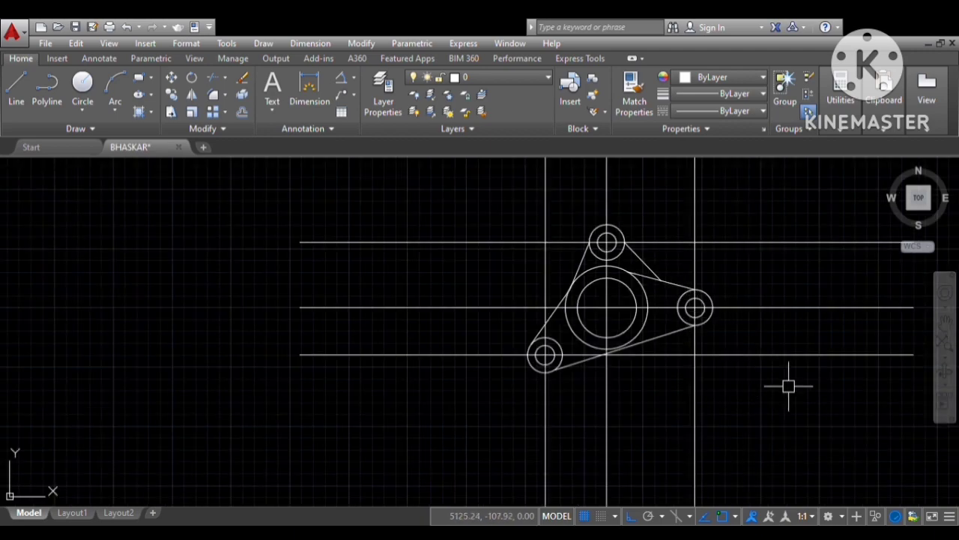
- Crossing-select and delete the horizontal and vertical construction lines
click(816, 385)
click(750, 214)
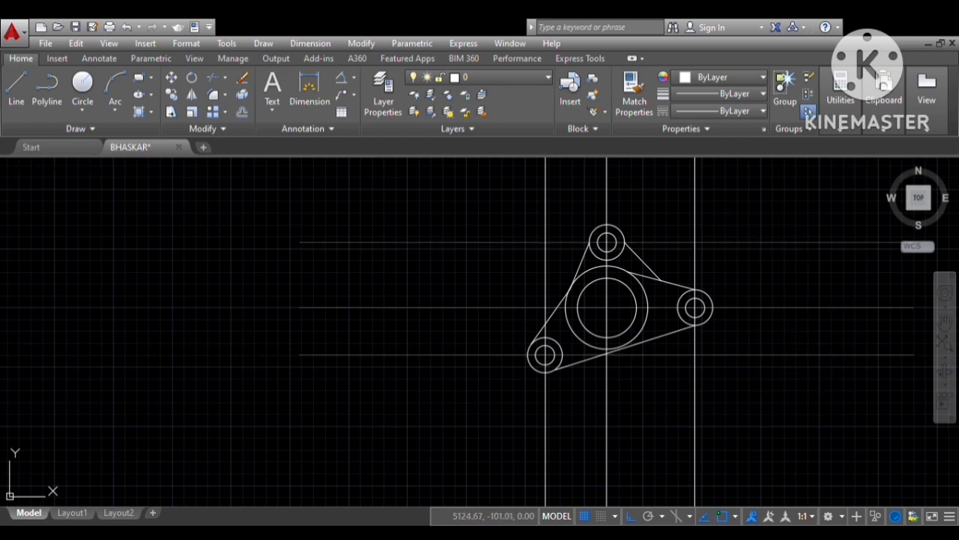
key(Delete)
click(724, 212)
click(534, 170)
key(Delete)
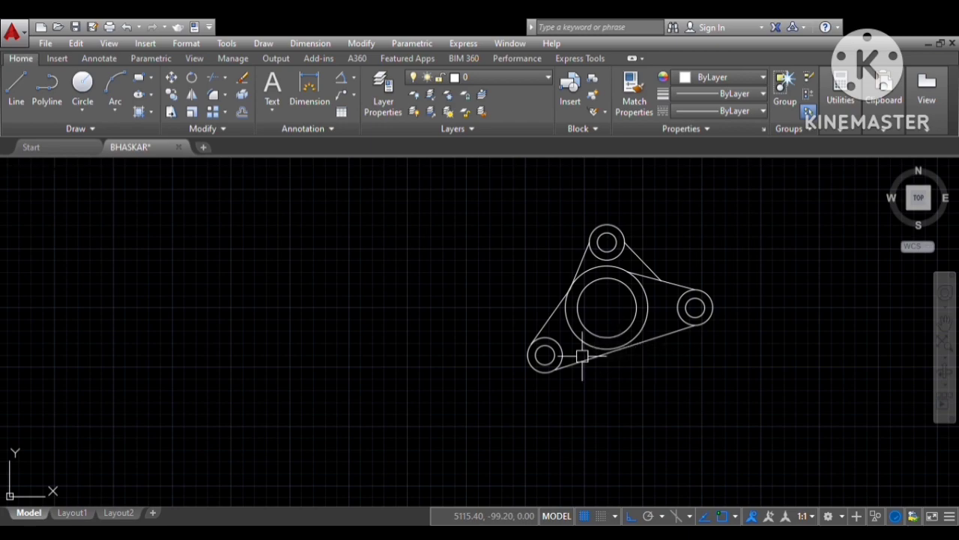
- Draw vertical and horizontal centre lines across the central hole, quadrant to quadrant
scroll(538, 346, up, 2)
scroll(535, 339, up, 2)
scroll(534, 339, down, 2)
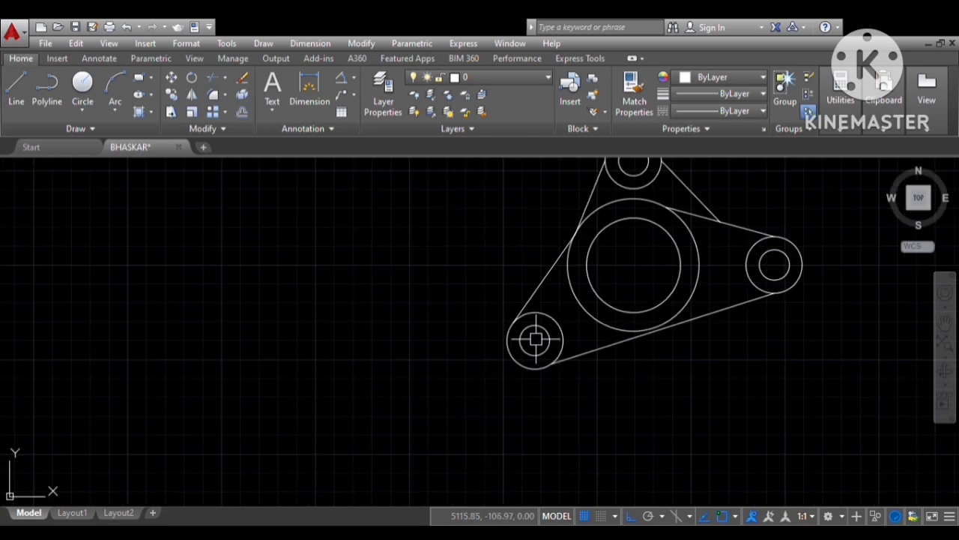
click(634, 217)
click(633, 312)
key(Return)
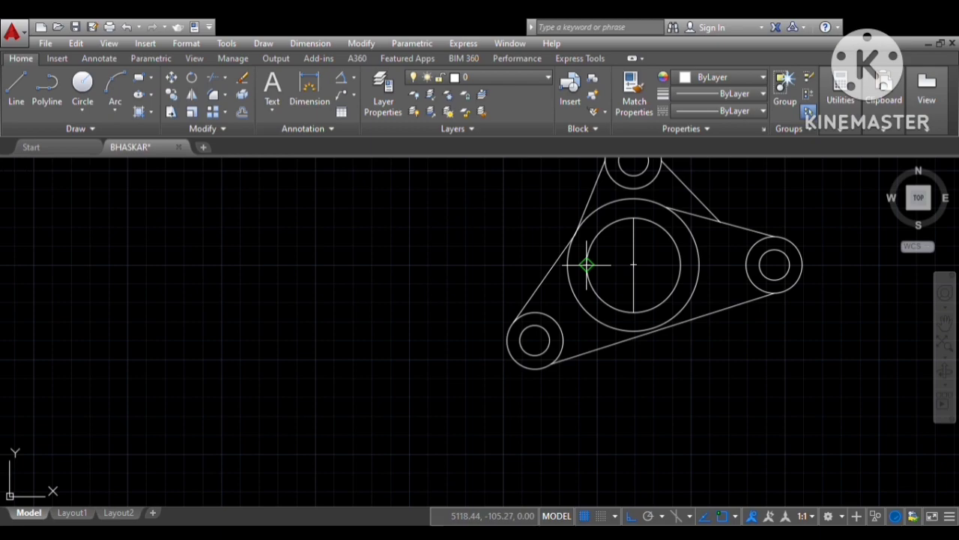
click(587, 264)
click(680, 264)
key(Return)
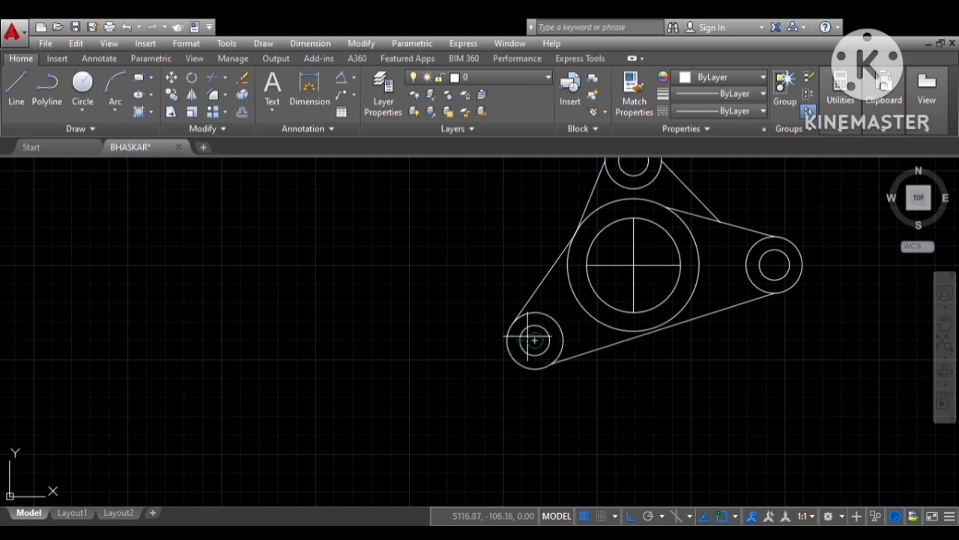
- Draw centre lines across the holes of the lower-left boss and the top boss
scroll(535, 334, up, 2)
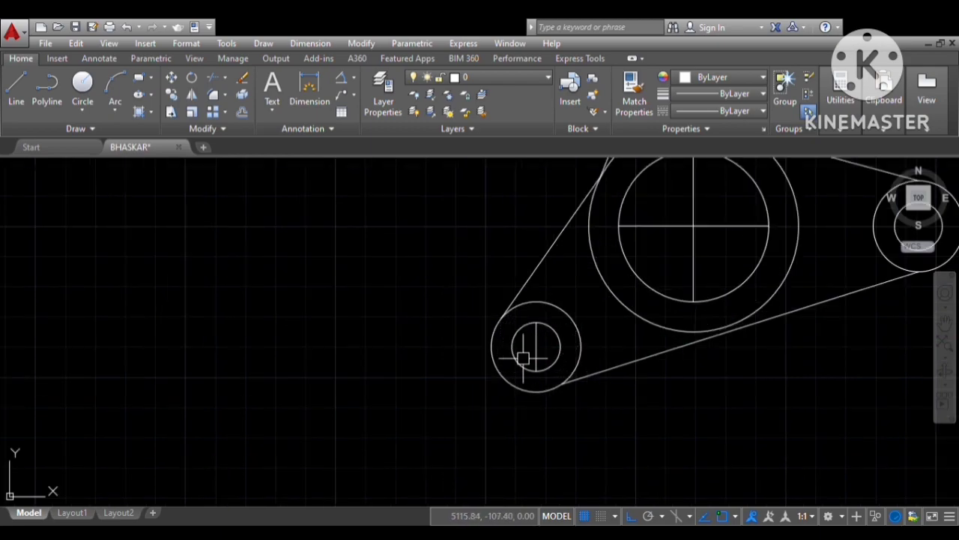
click(512, 347)
click(560, 347)
key(Return)
scroll(526, 349, down, 4)
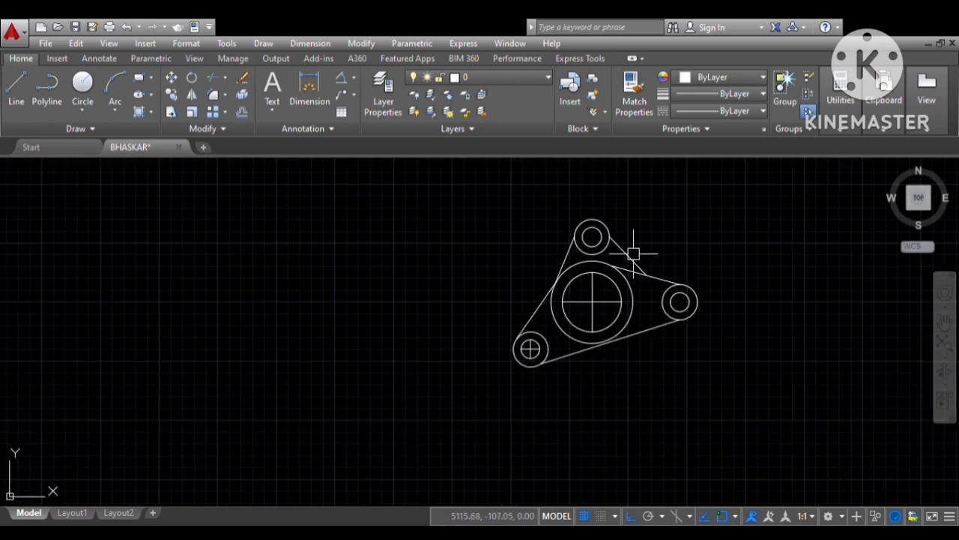
scroll(609, 238, up, 4)
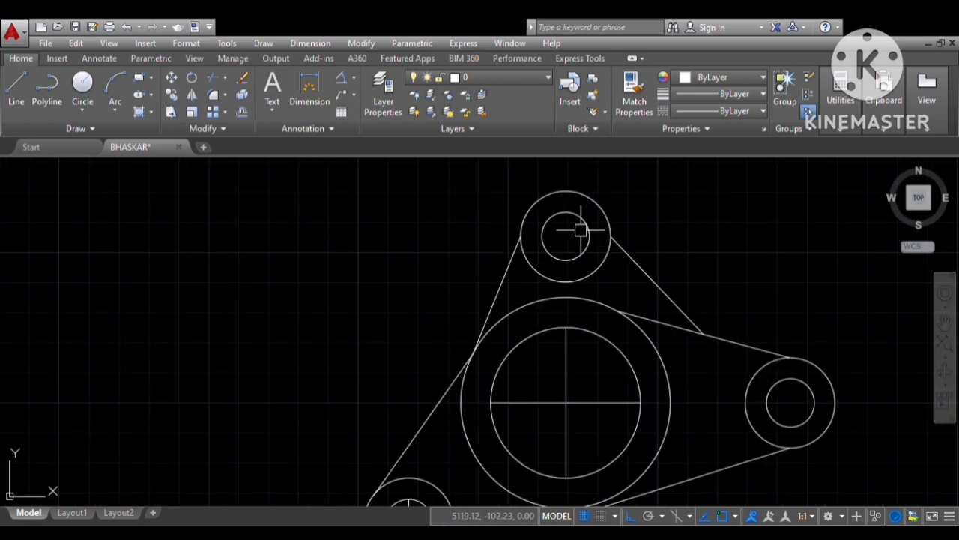
click(541, 238)
click(590, 237)
key(Return)
- Add the centre lines across the right boss's hole
scroll(566, 237, down, 4)
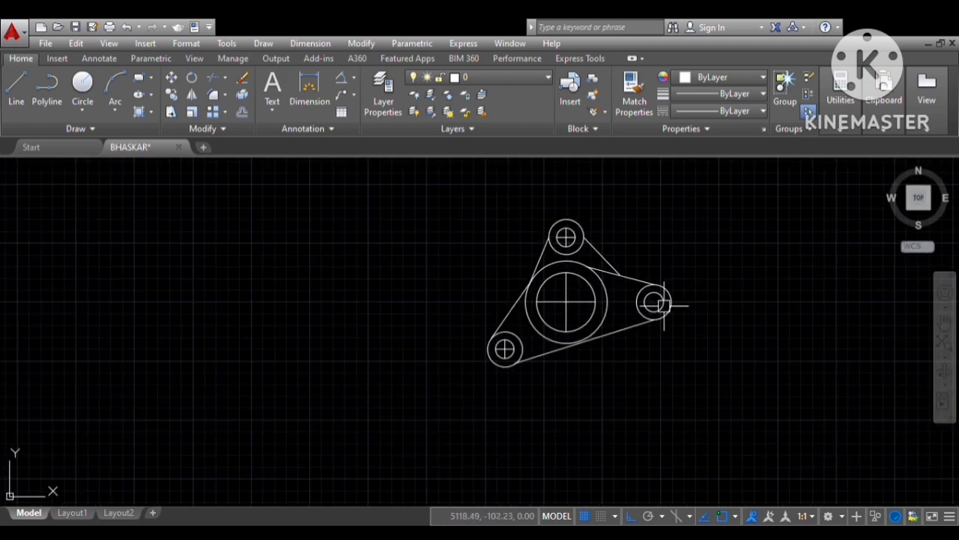
scroll(663, 303, up, 2)
scroll(650, 305, up, 4)
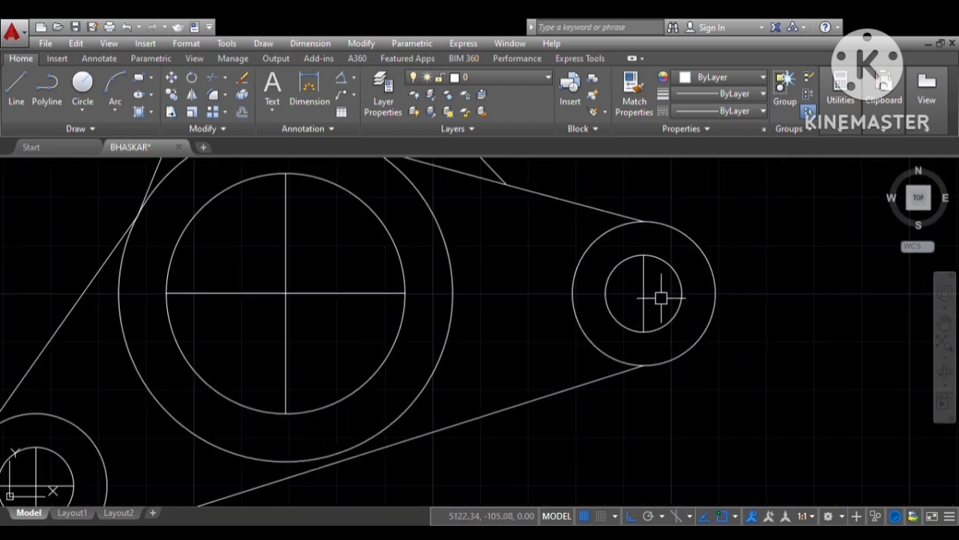
key(Return)
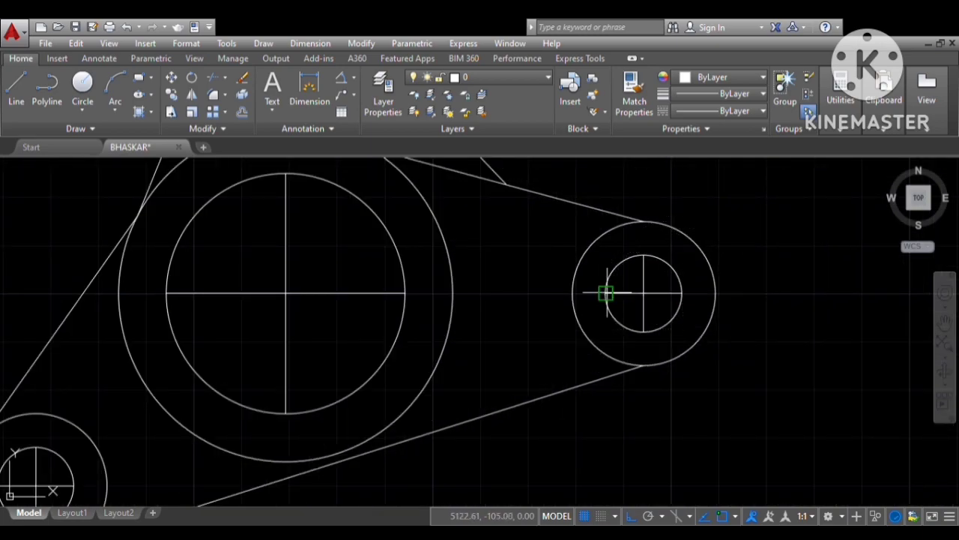
key(Escape)
scroll(649, 304, down, 4)
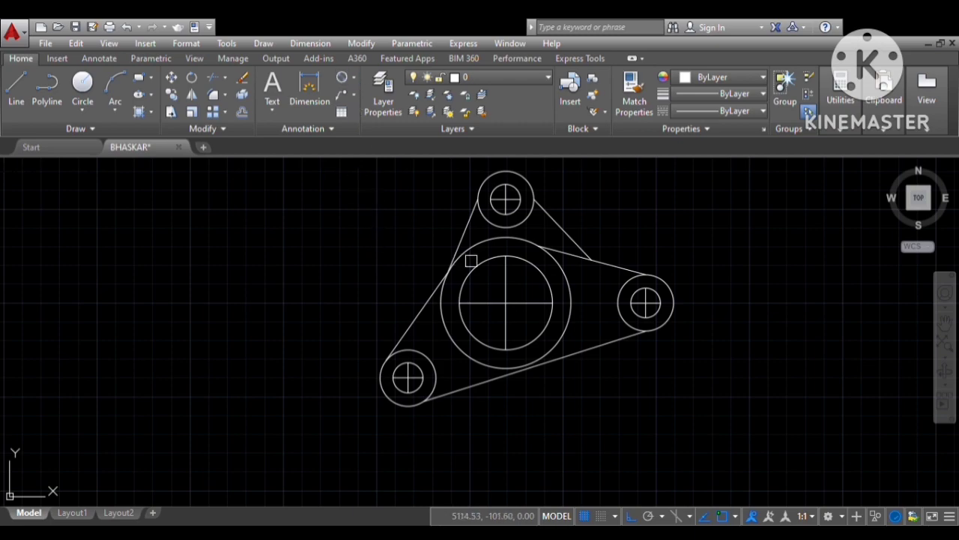
- Dimension the large boss's outer circle as Ø3.50
click(531, 263)
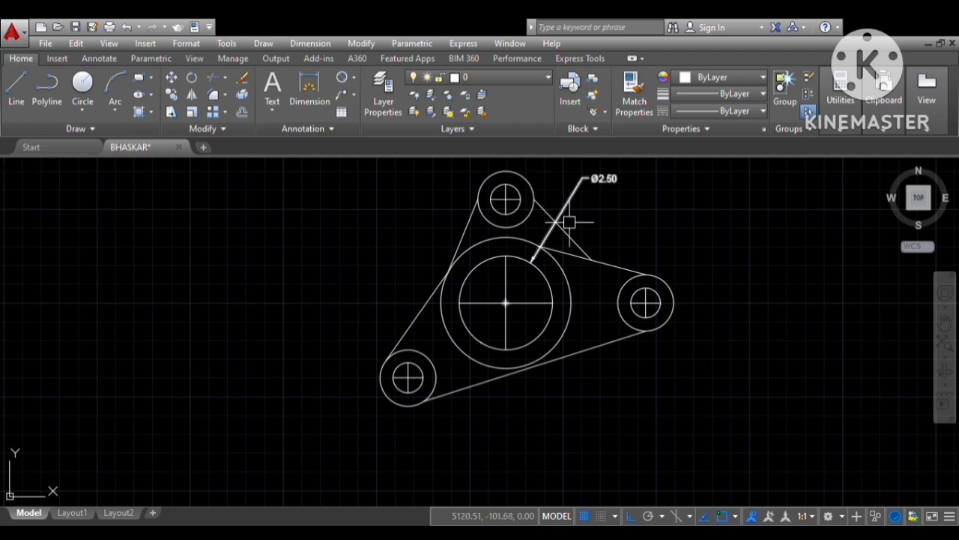
scroll(565, 246, up, 2)
click(553, 274)
middle_drag(607, 193, 571, 251)
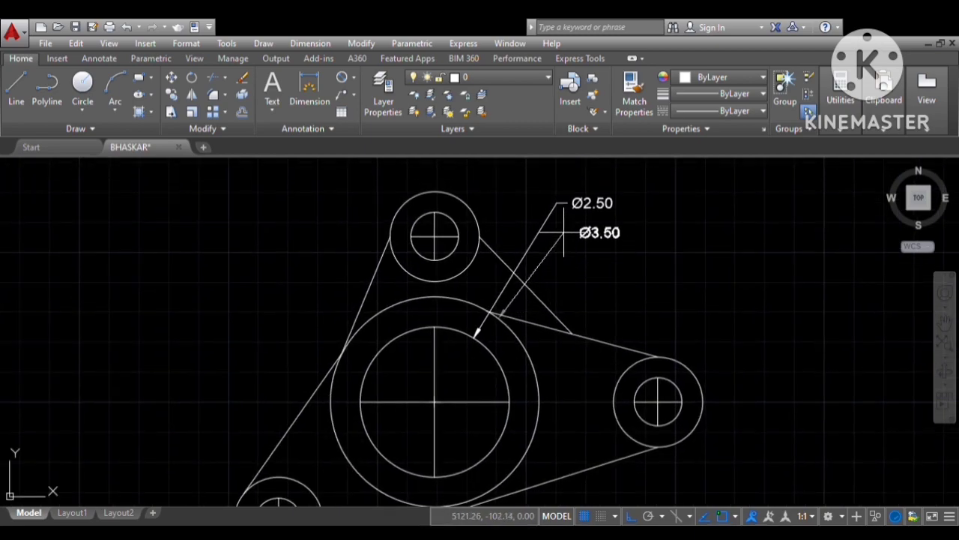
click(564, 233)
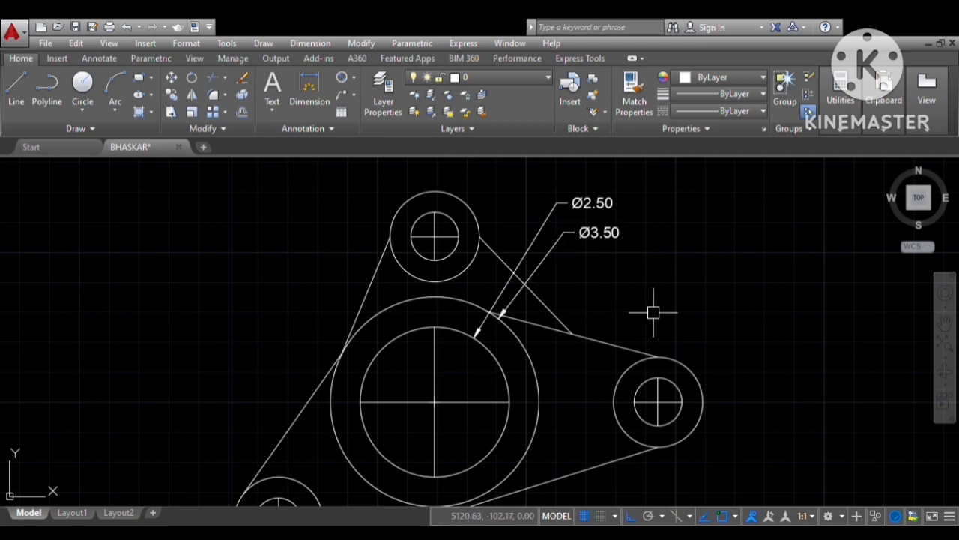
- Dimension the right boss circles as Ø0.80 and Ø1.50, stacked above the boss
click(670, 357)
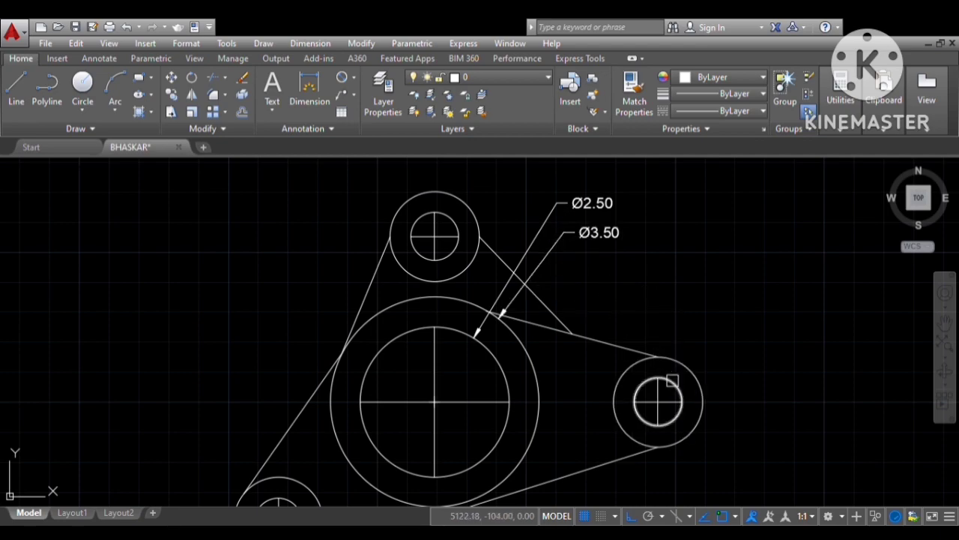
click(688, 332)
click(701, 371)
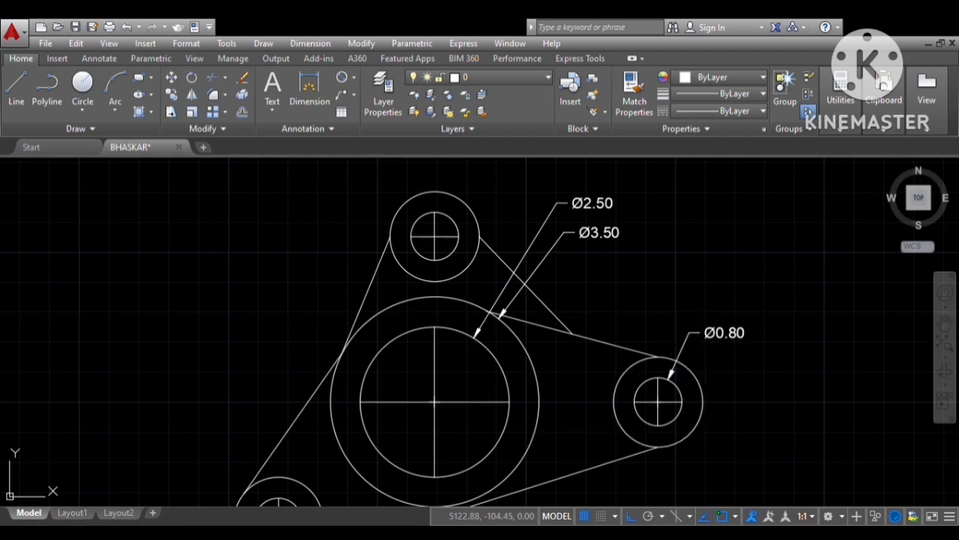
click(686, 297)
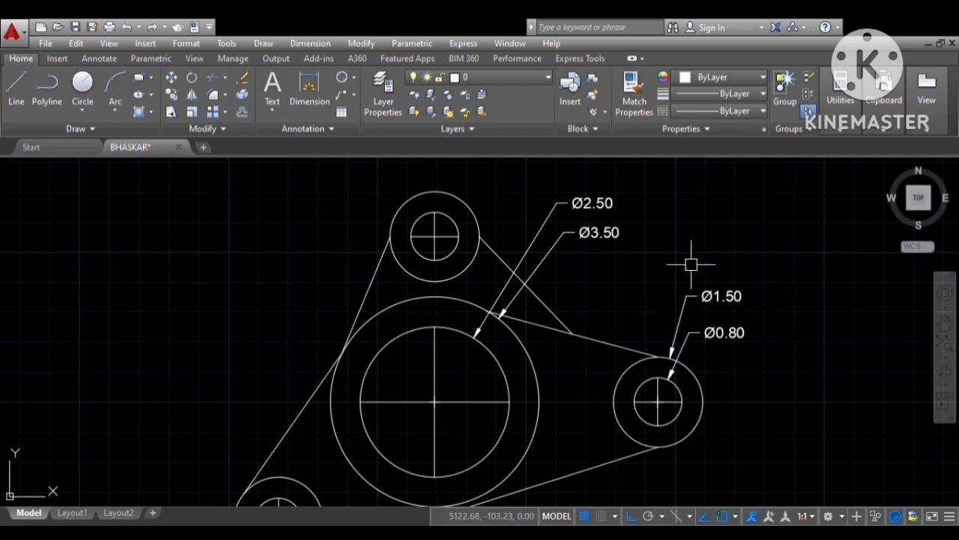
scroll(690, 266, down, 2)
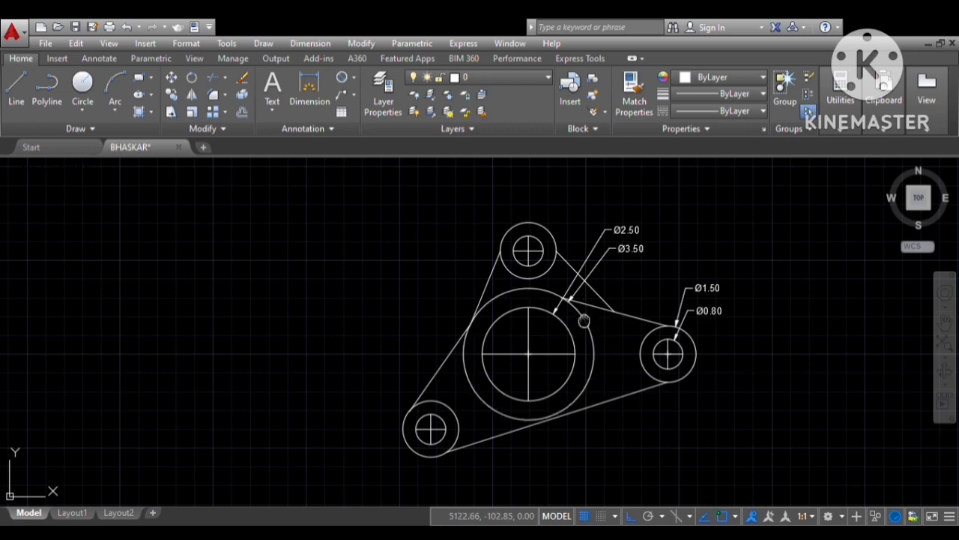
middle_drag(584, 320, 609, 282)
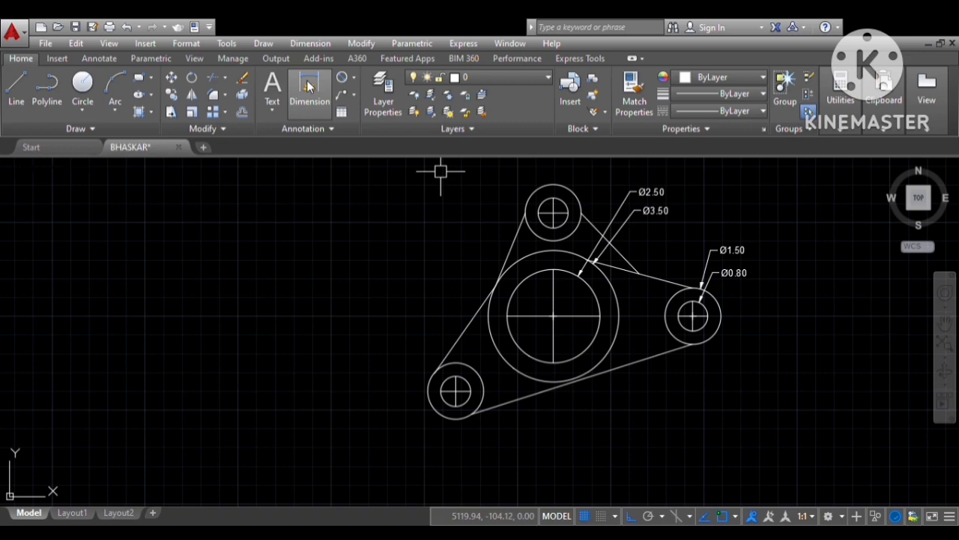
- Start a linear dimension from the lower-left boss for its 2.62 horizontal offset
click(307, 85)
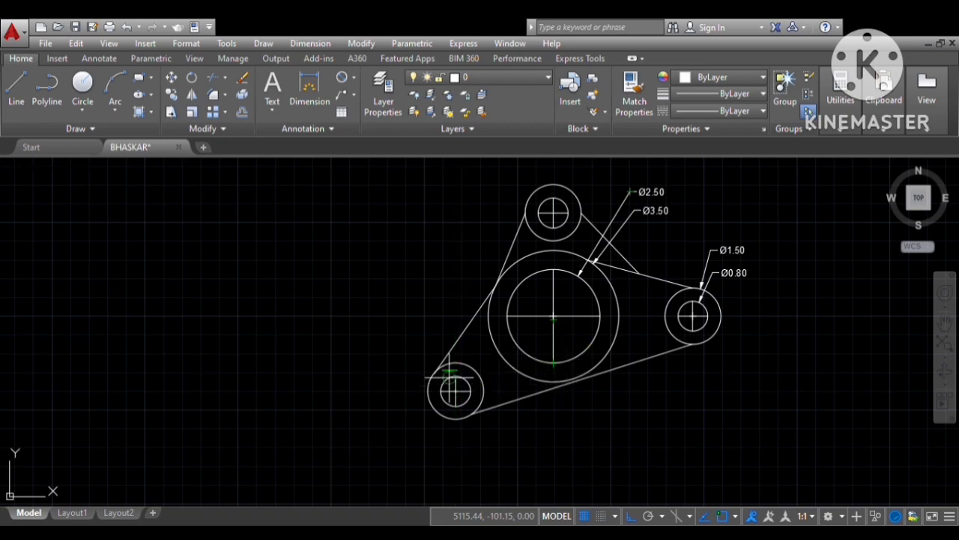
scroll(456, 376, up, 4)
click(456, 373)
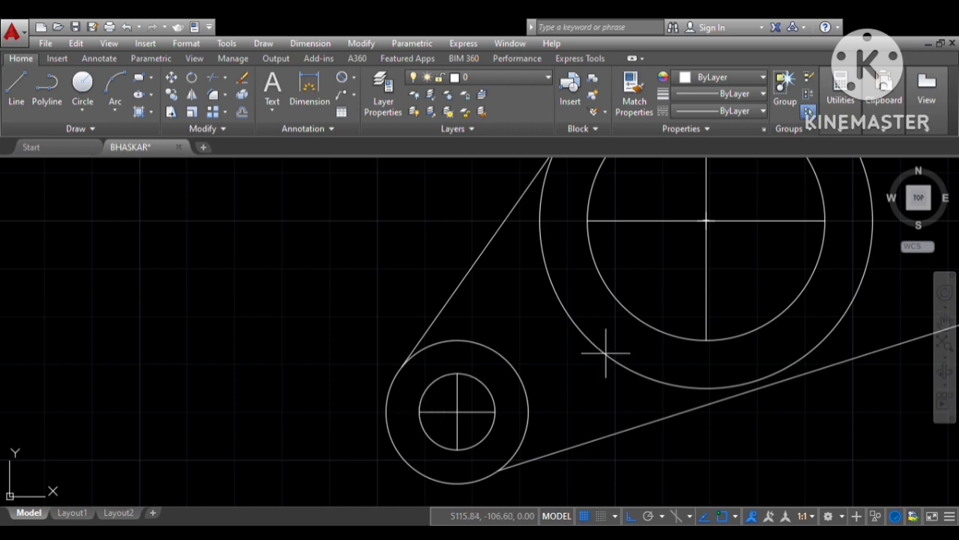
scroll(675, 371, down, 2)
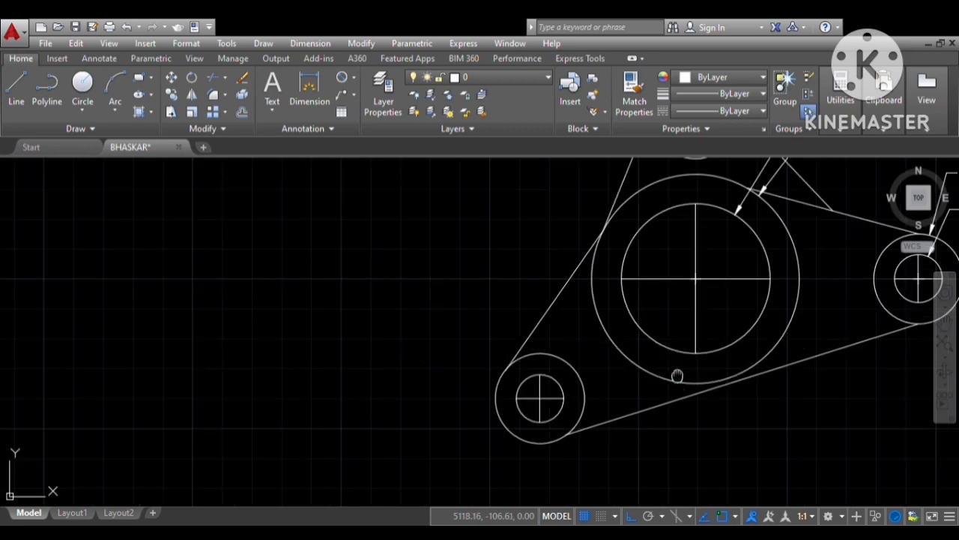
middle_drag(673, 450, 670, 390)
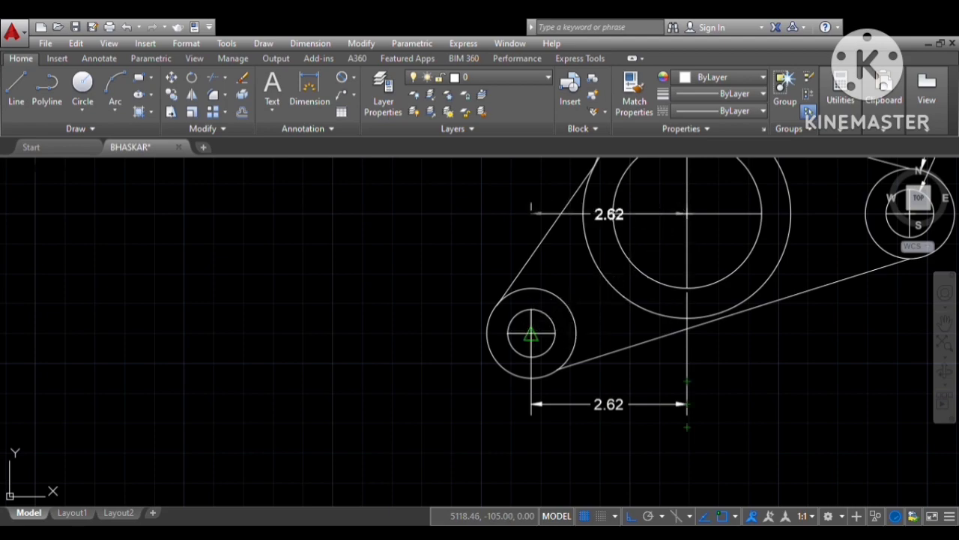
- Place the 2.00 vertical dimension left of the part and continue 2.76 to the top boss centre
scroll(530, 335, up, 3)
click(529, 336)
scroll(457, 327, down, 3)
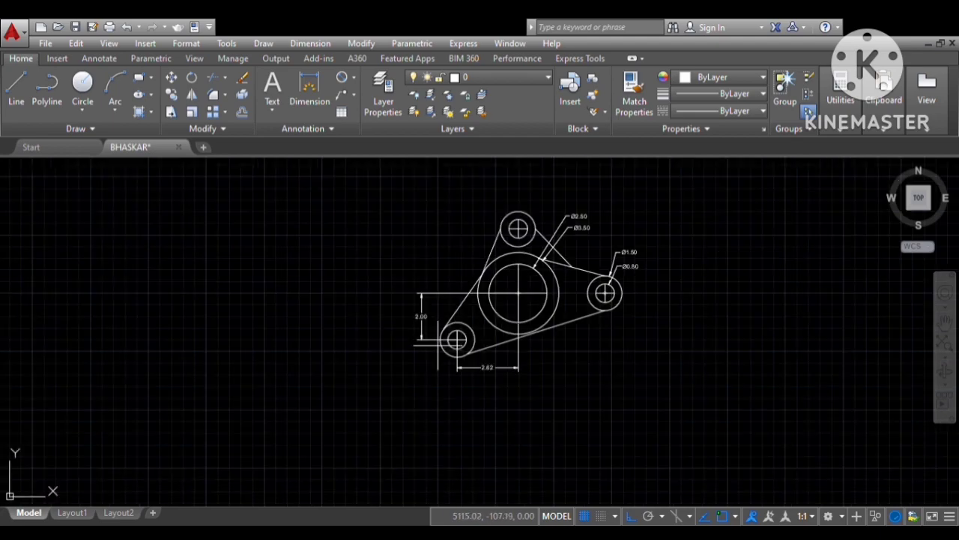
scroll(434, 336, down, 4)
scroll(532, 268, up, 3)
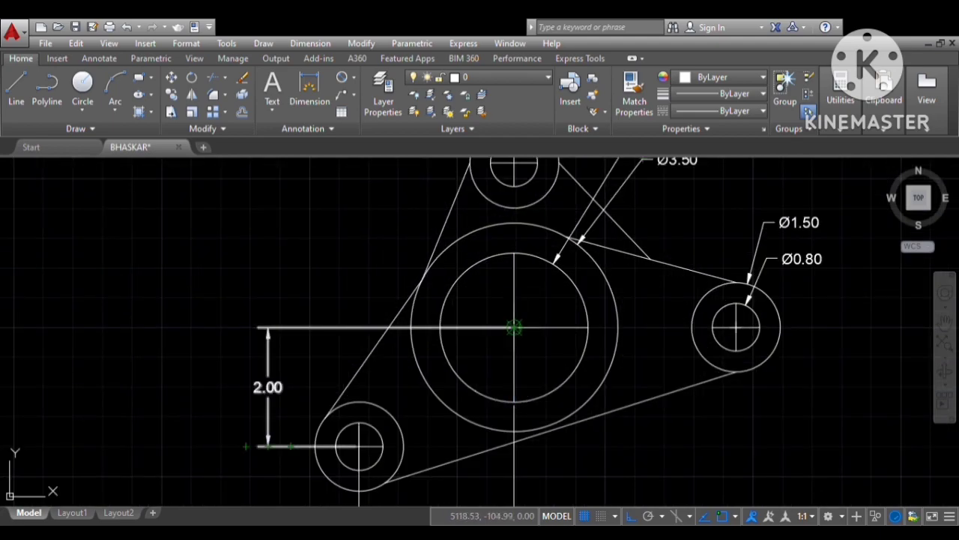
click(514, 326)
scroll(516, 375, down, 2)
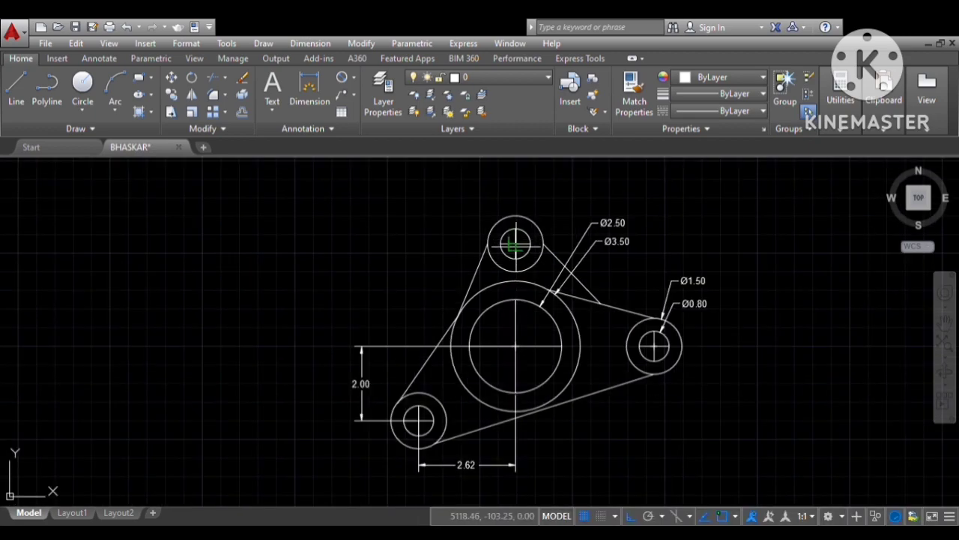
click(515, 244)
- End the dimension chain and place a 3.75 dimension from the large boss centre to the right boss, aligned with 2.62
scroll(375, 302, up, 2)
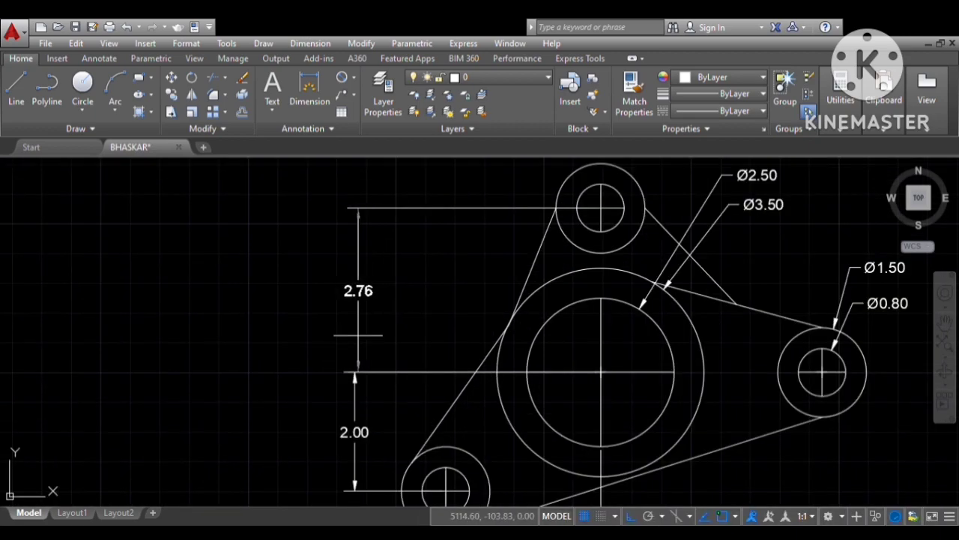
key(Escape)
scroll(431, 319, down, 2)
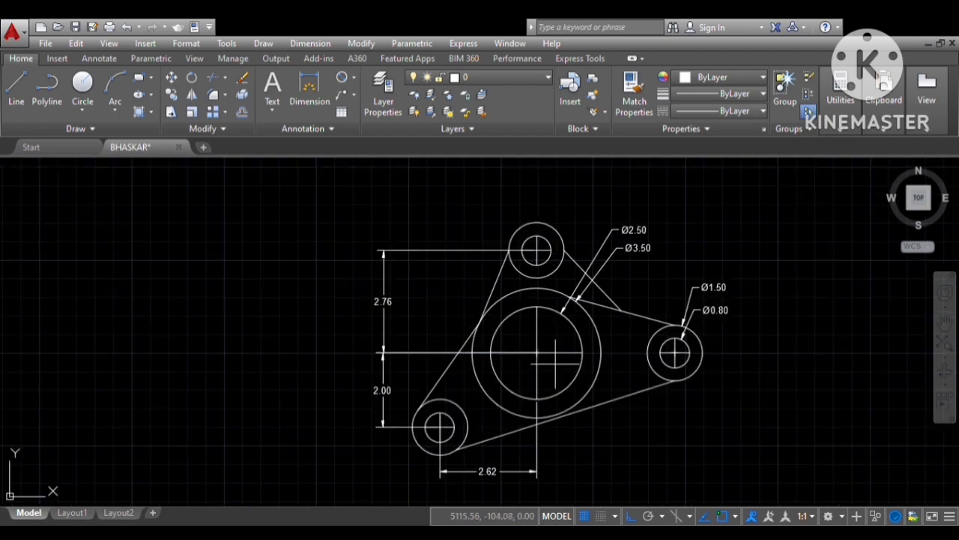
scroll(555, 362, up, 2)
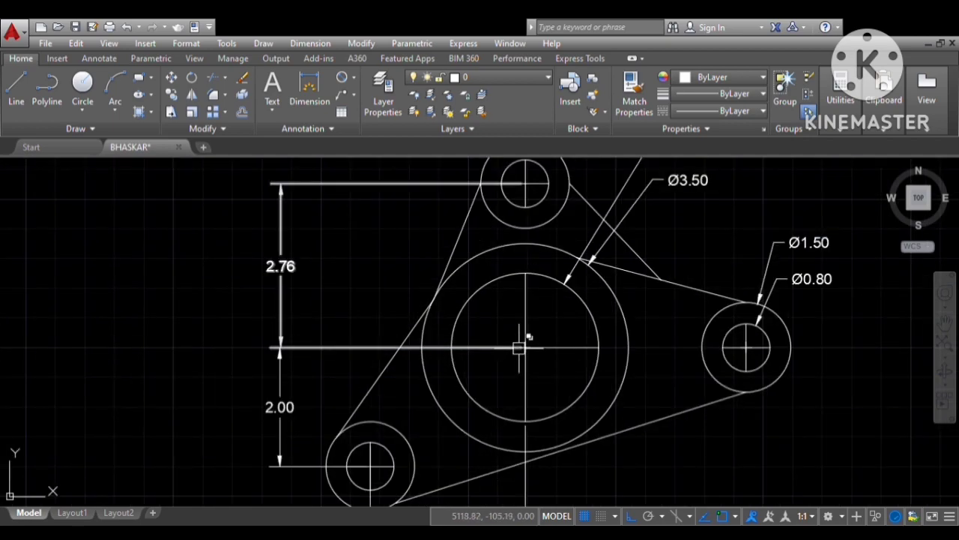
click(526, 347)
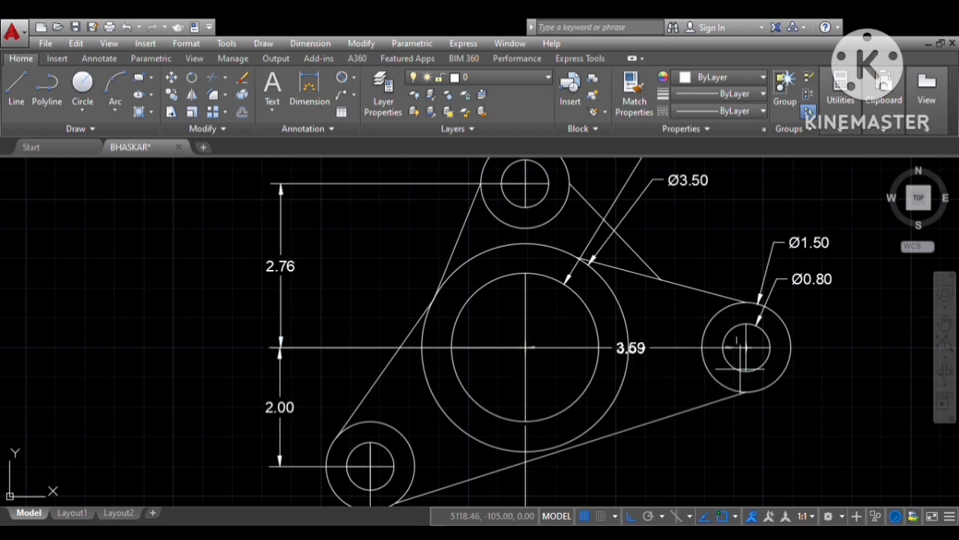
scroll(746, 352, up, 2)
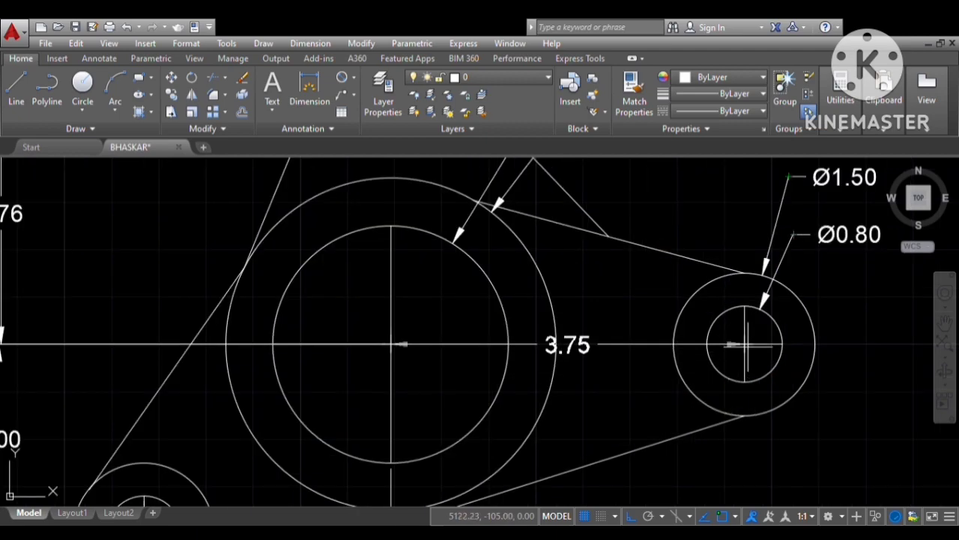
scroll(739, 375, down, 4)
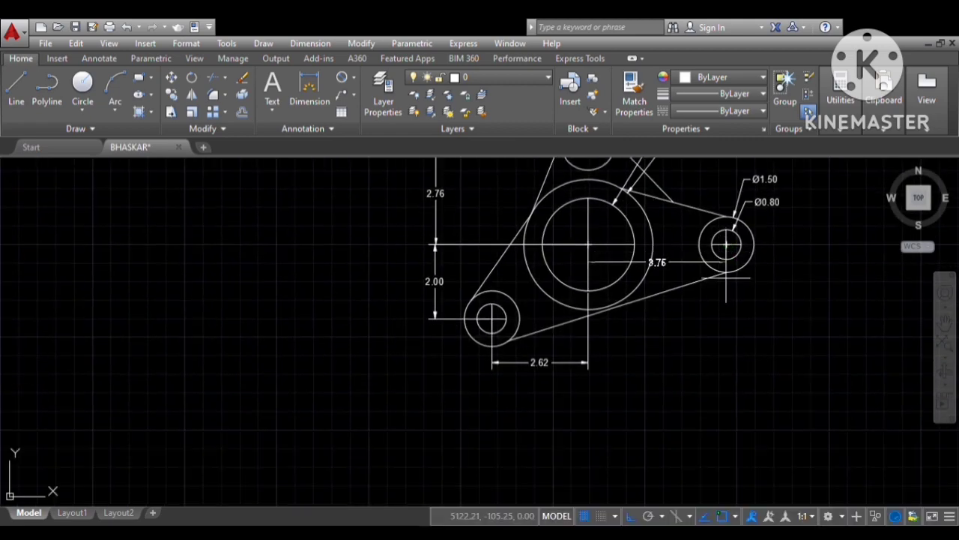
scroll(639, 354, up, 4)
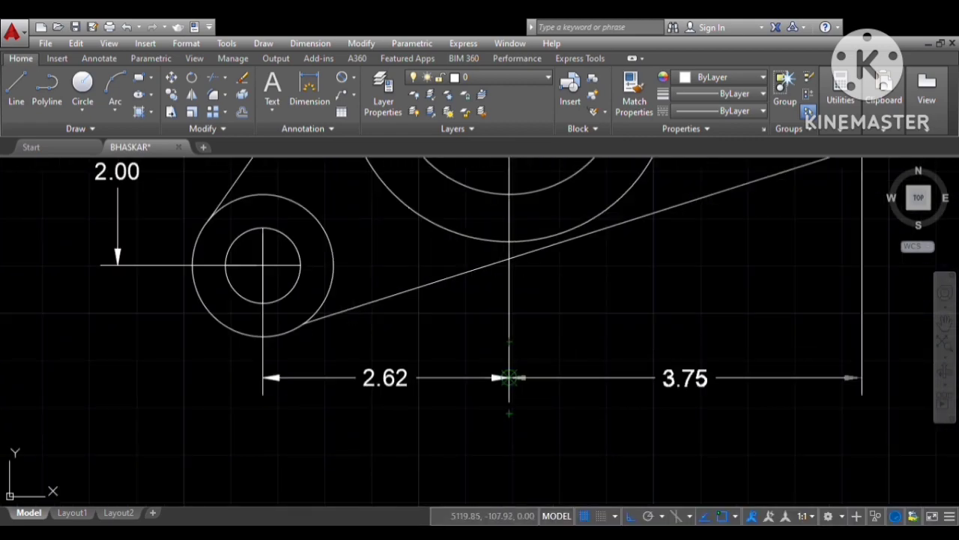
scroll(593, 388, down, 6)
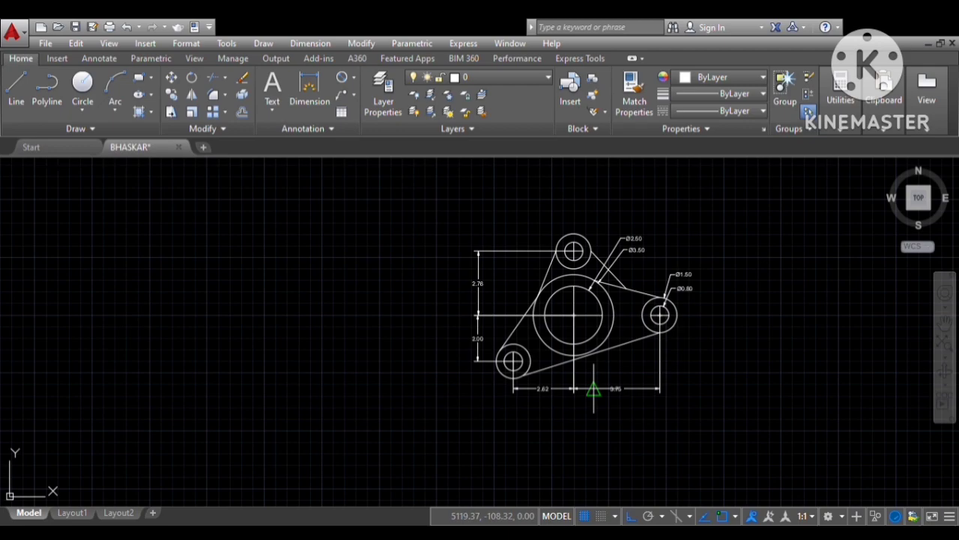
click(594, 388)
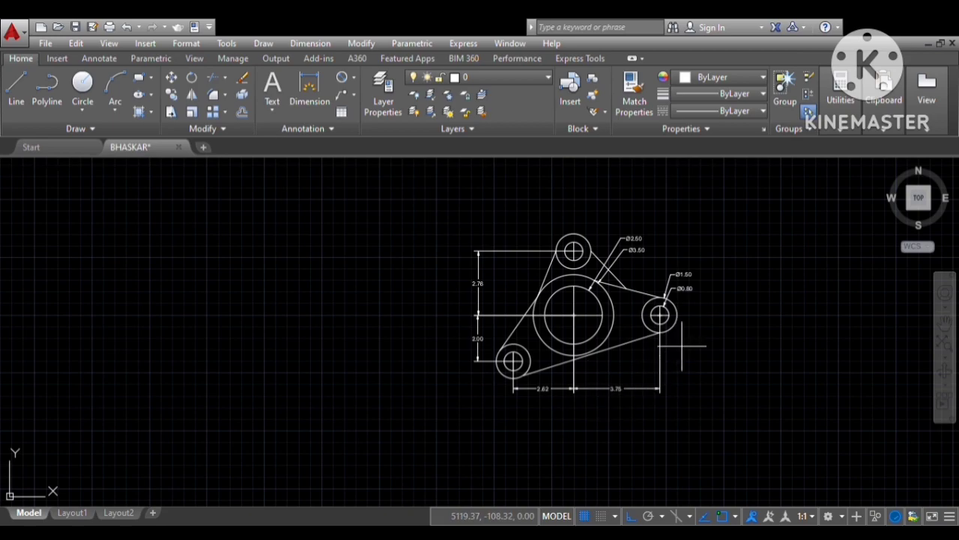
scroll(684, 345, up, 2)
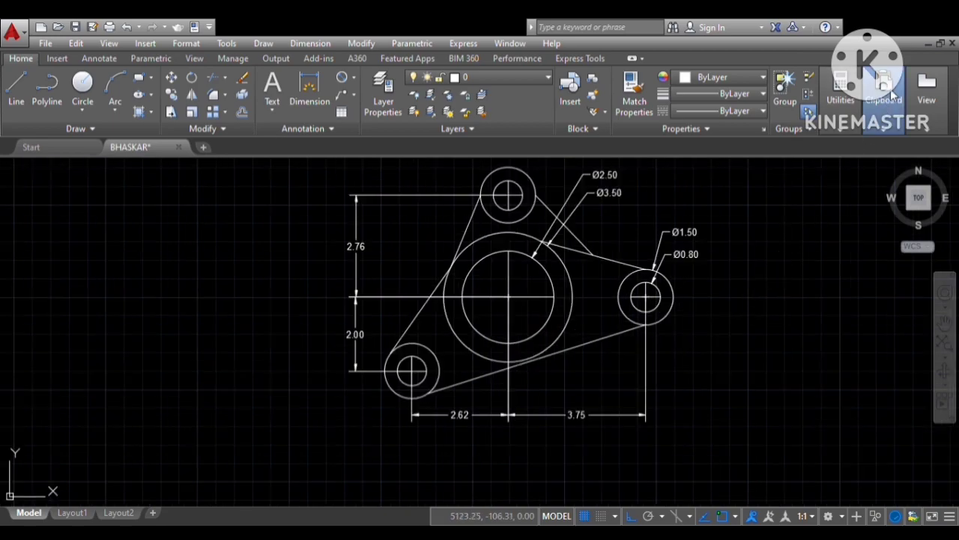